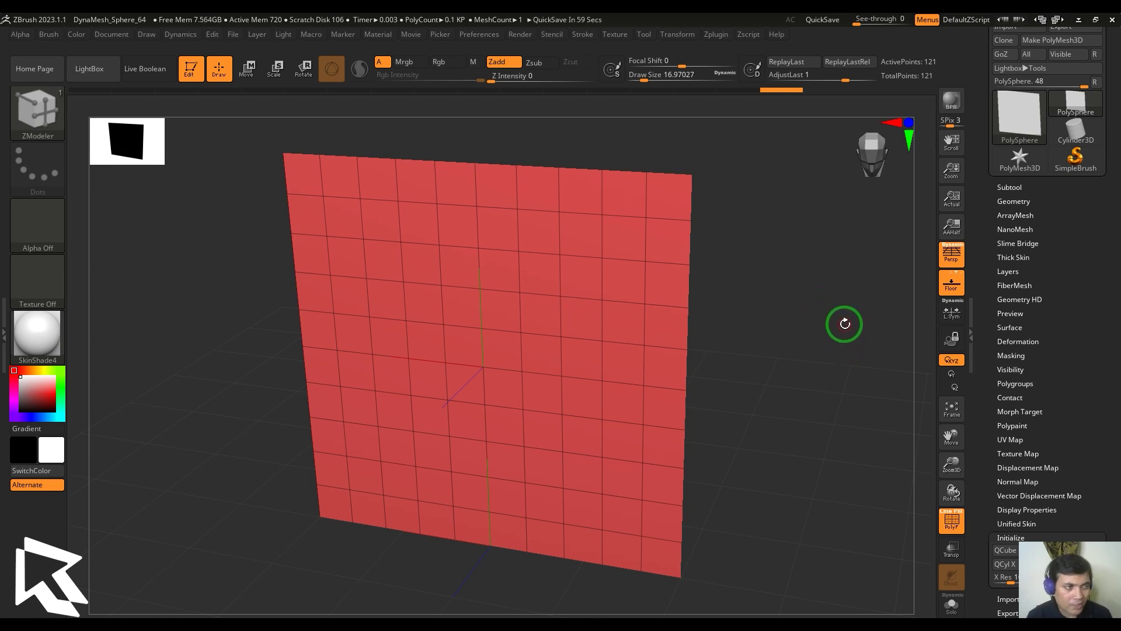
Select the ZModeler brush and set its edge action to Extrude Move.
left_click(38, 116)
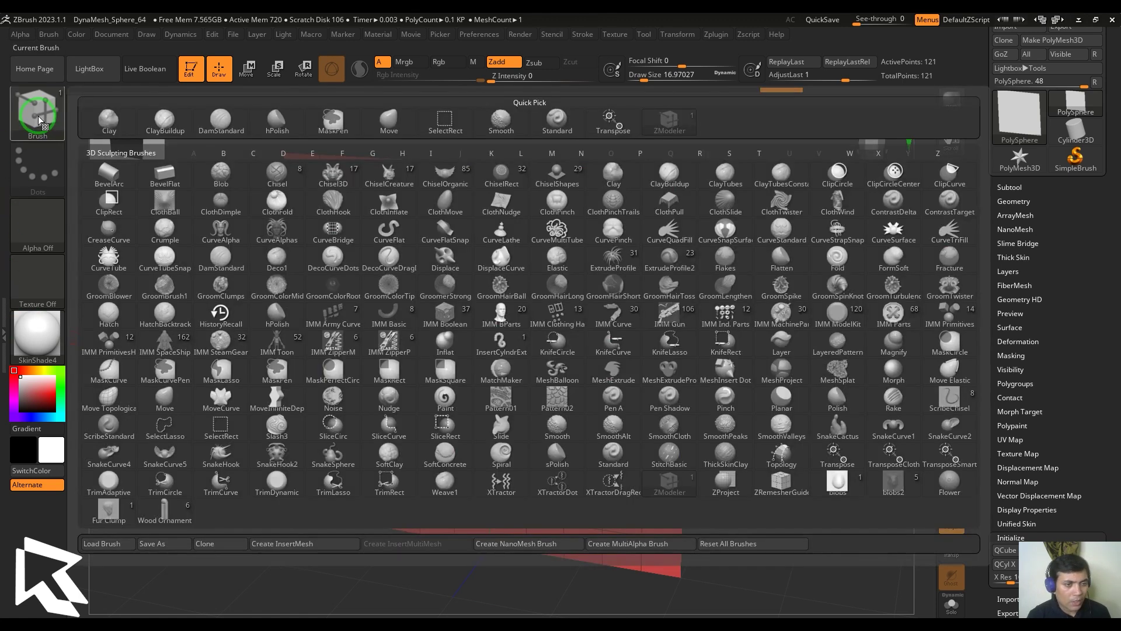
left_click(650, 488)
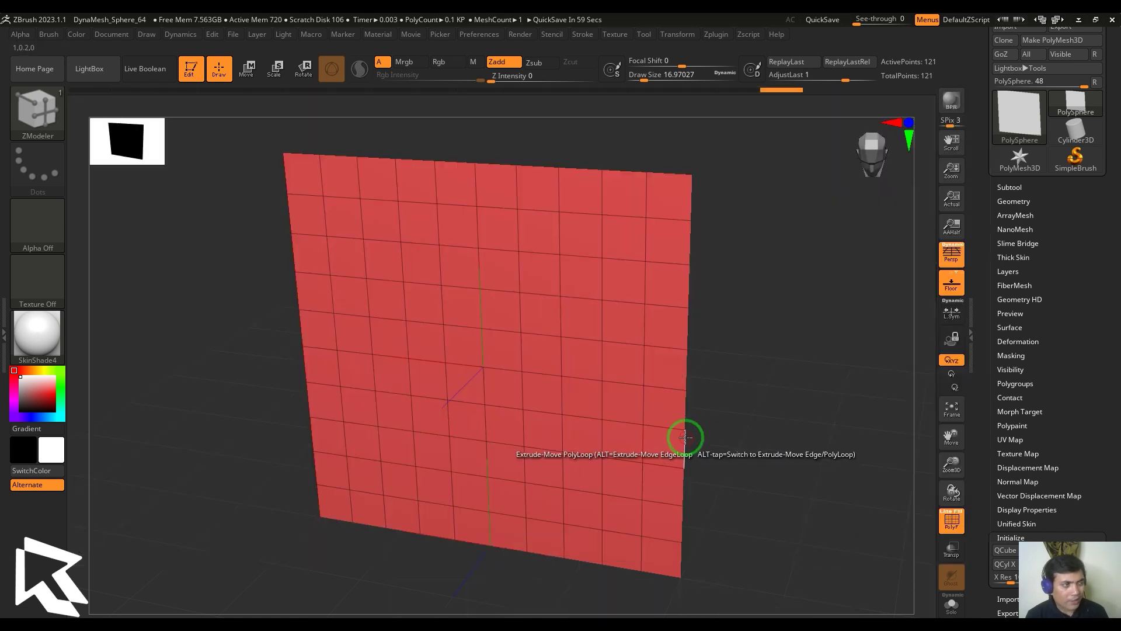
left_click(56, 166)
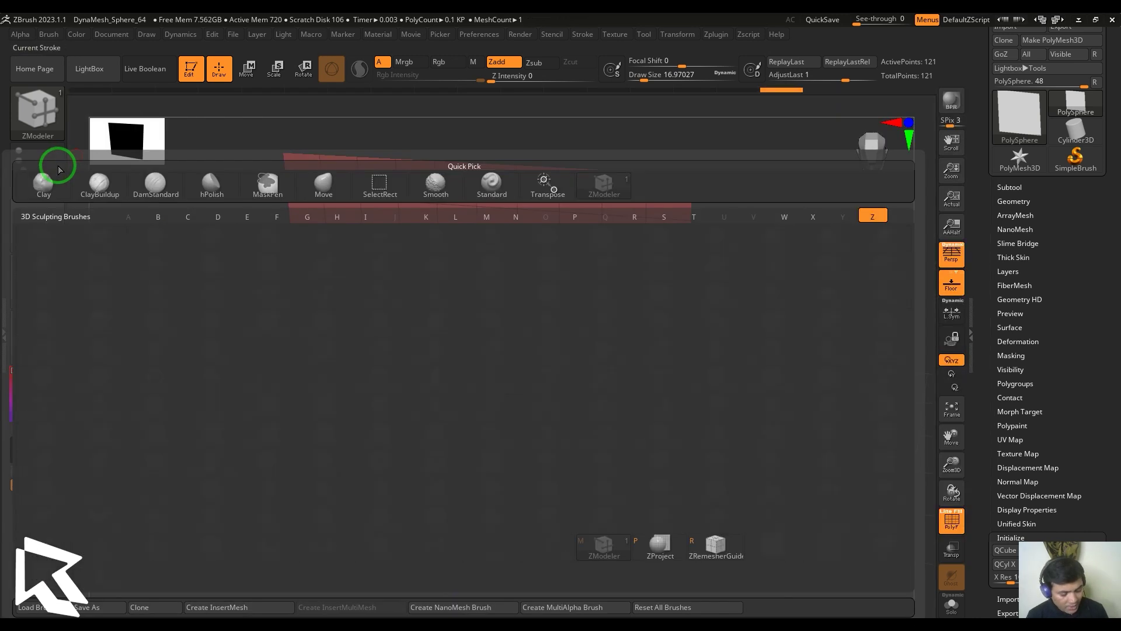
left_click_drag(823, 364, 811, 383)
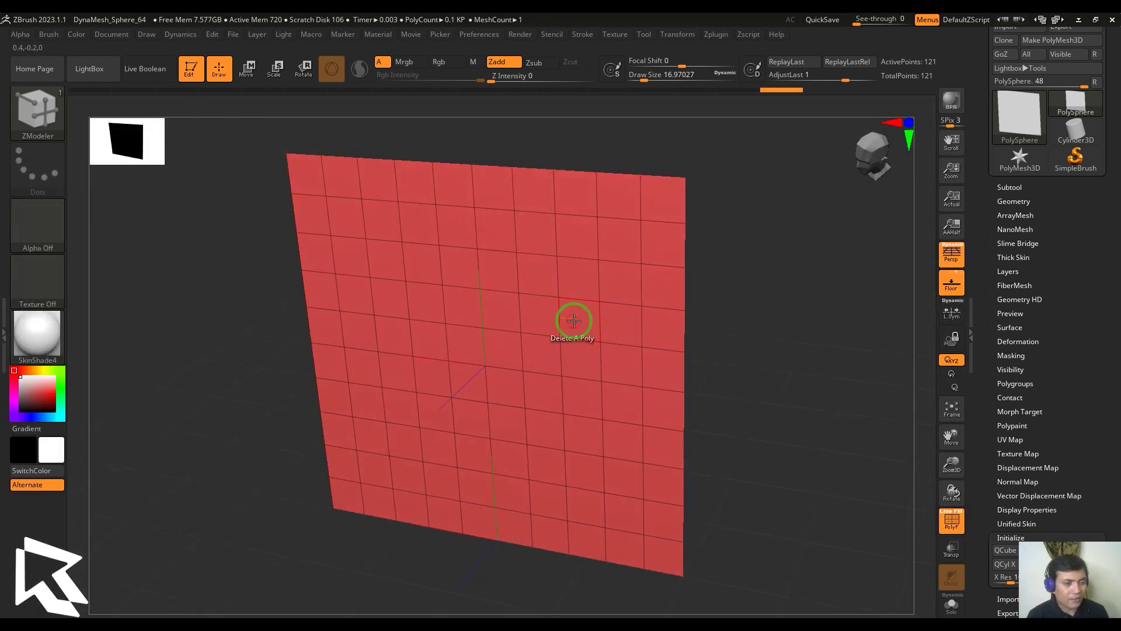
key("space")
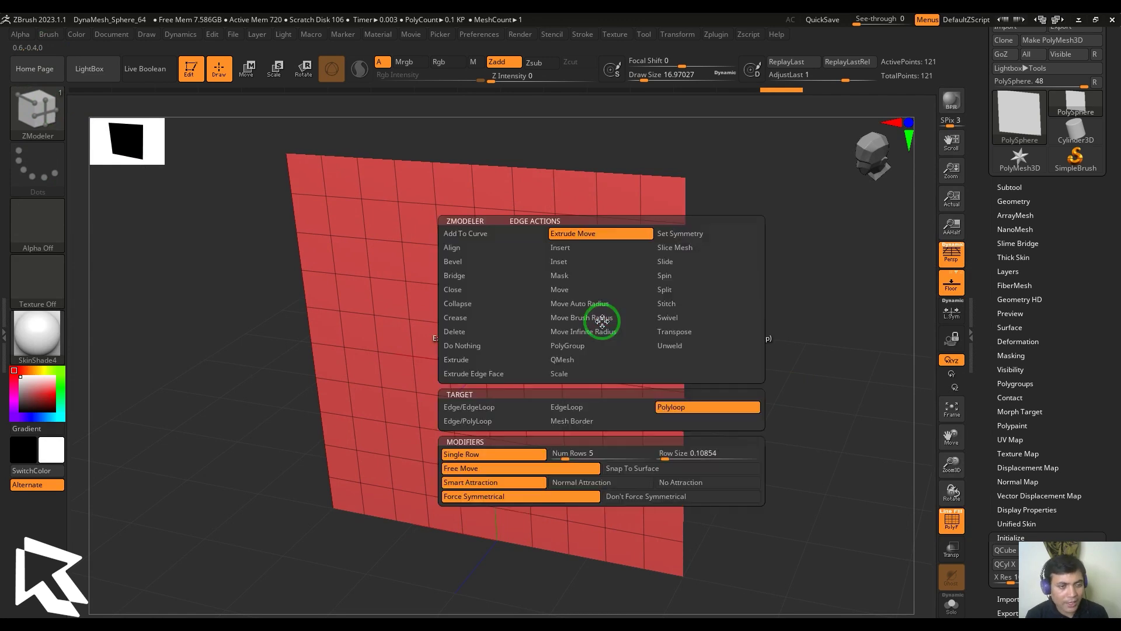
left_click(600, 236)
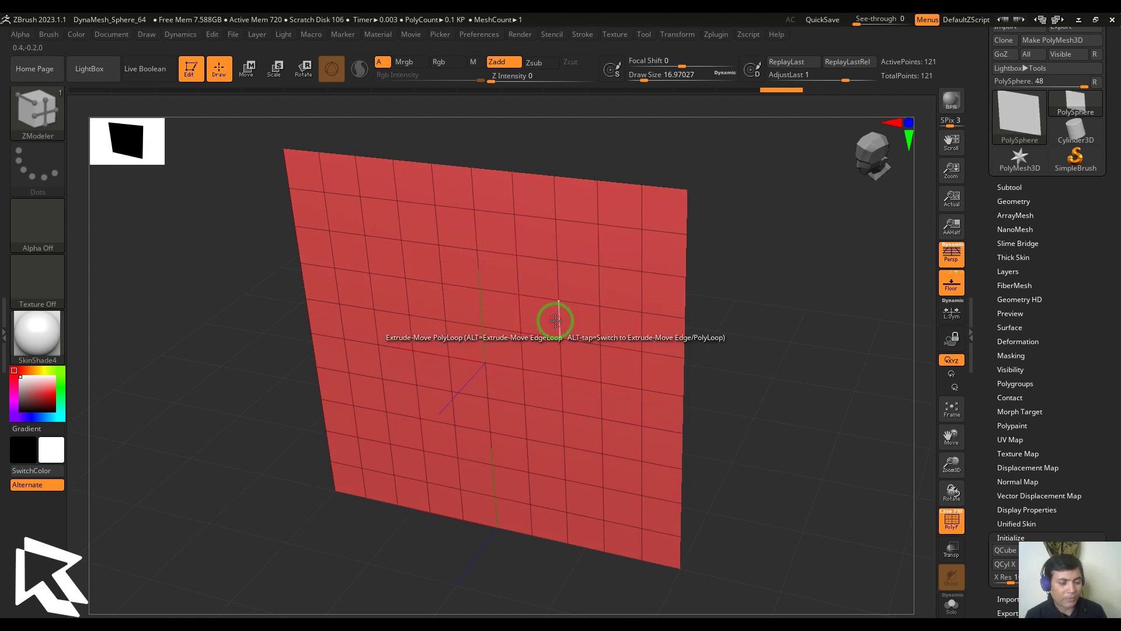
Try Extrude Move with the Edge/EdgeLoop target on a single edge of the plane's right border, and undo it.
left_click_drag(724, 383, 695, 330)
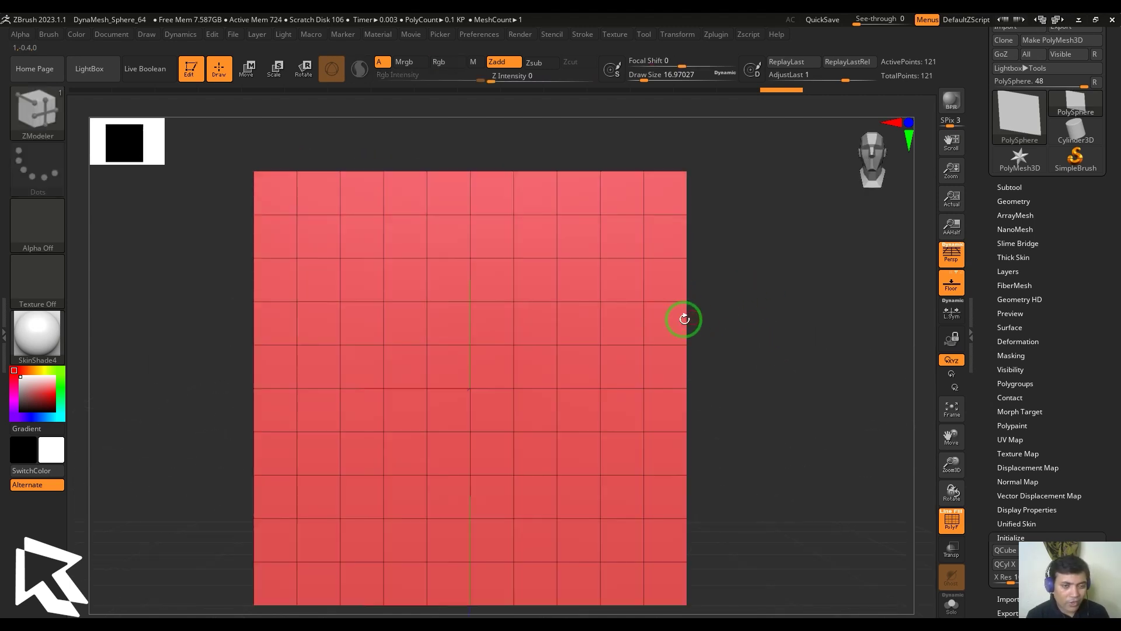
key("ctrl")
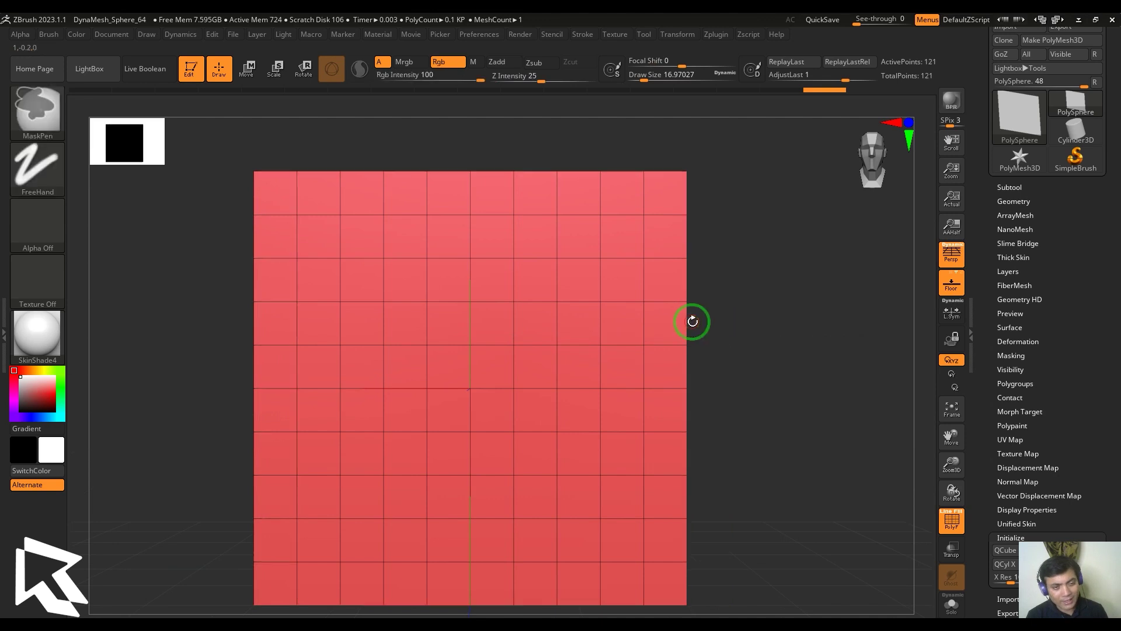
key("space")
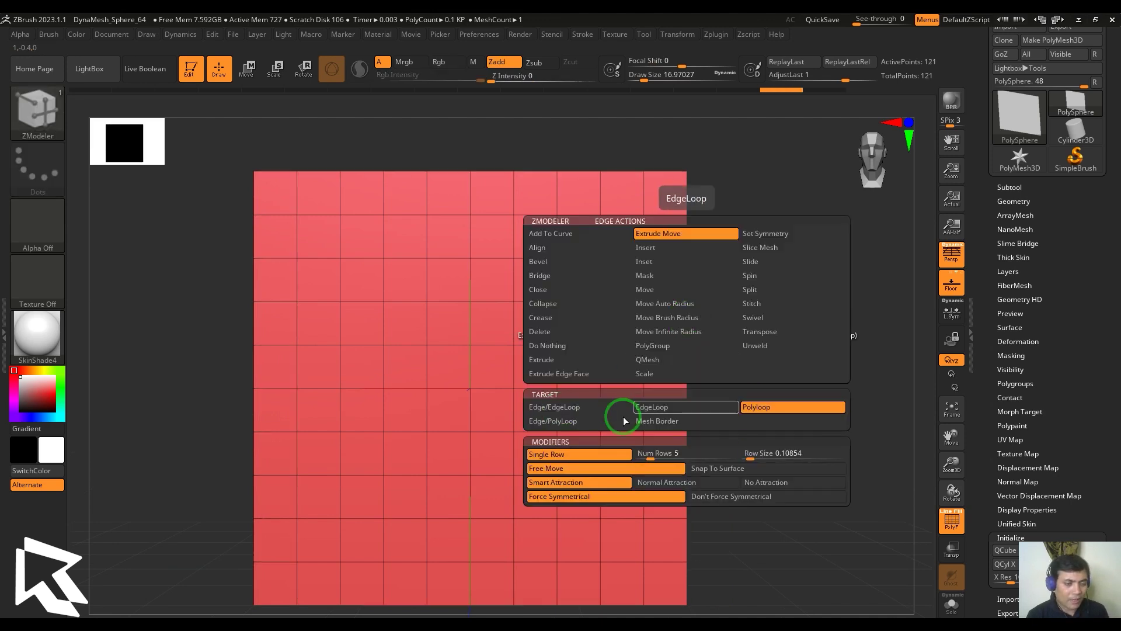
left_click(587, 407)
left_click_drag(687, 351, 765, 359)
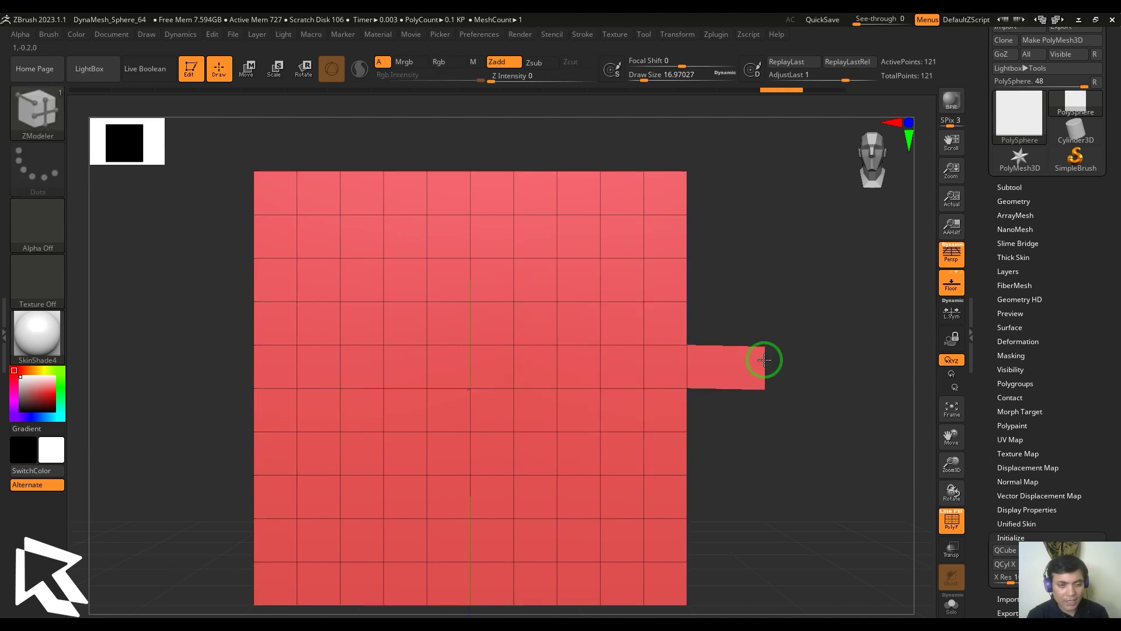
left_click_drag(825, 451, 792, 382)
key("ctrl+z")
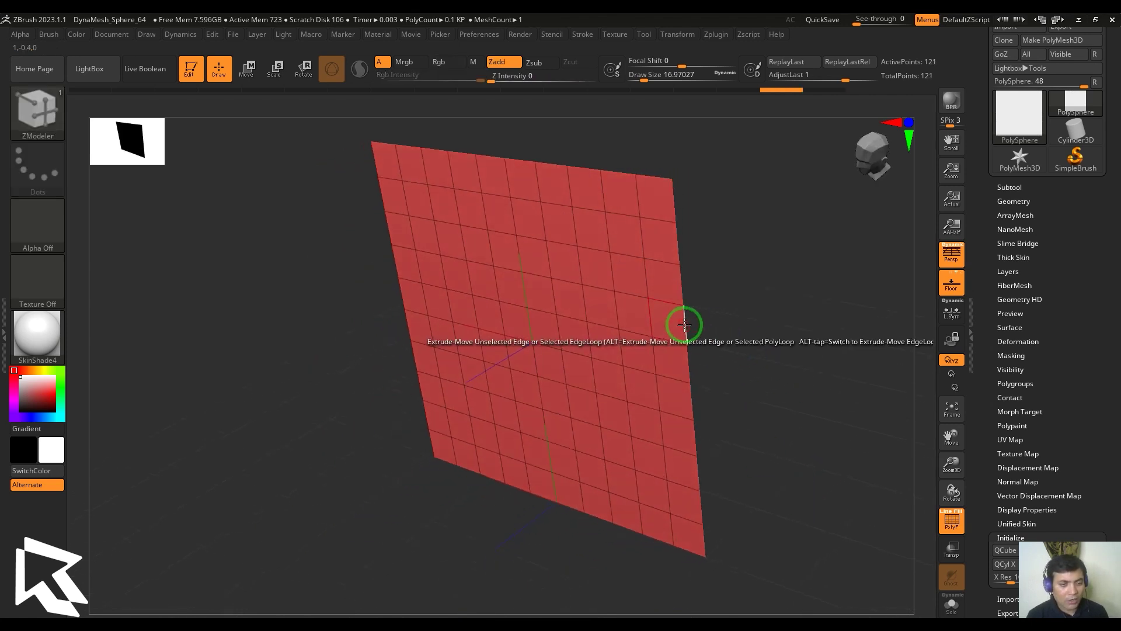
Try Extrude Move with the EdgeLoop target to pull the plane's whole right border outward, and undo it.
key("space")
left_click(673, 405)
left_click_drag(815, 416, 774, 357)
left_click_drag(688, 326, 775, 321)
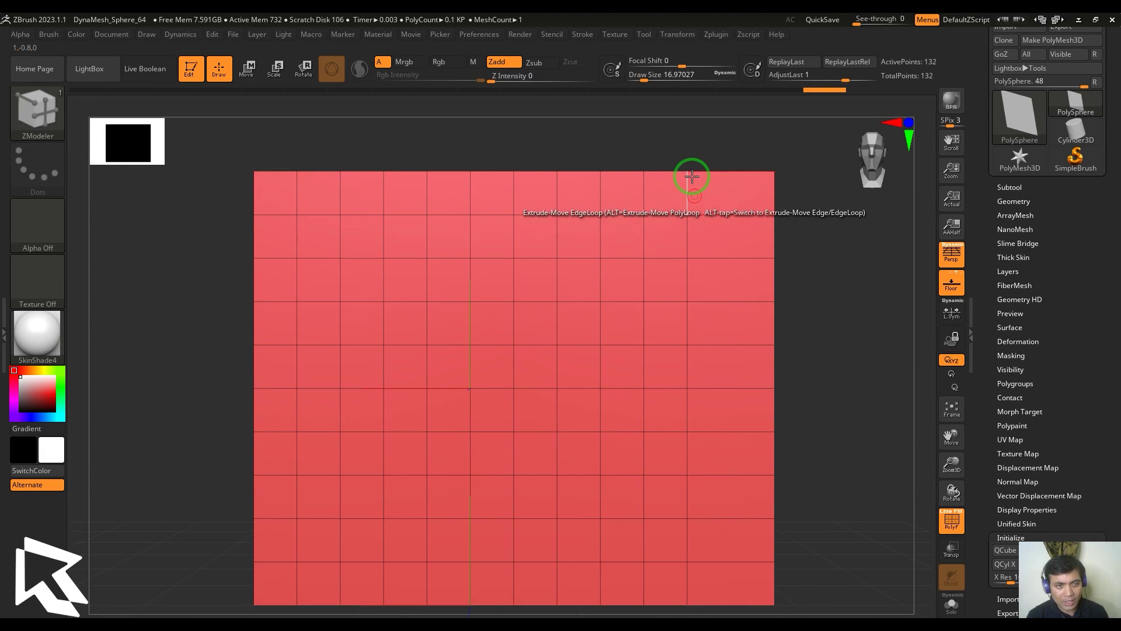
left_click_drag(861, 487, 845, 420, "alt")
left_click_drag(844, 421, 847, 442, "alt")
key("ctrl+z")
Try Extrude Move with the Polyloop target to extrude the plane's outer border backward into a box, and undo it.
right_click(701, 324)
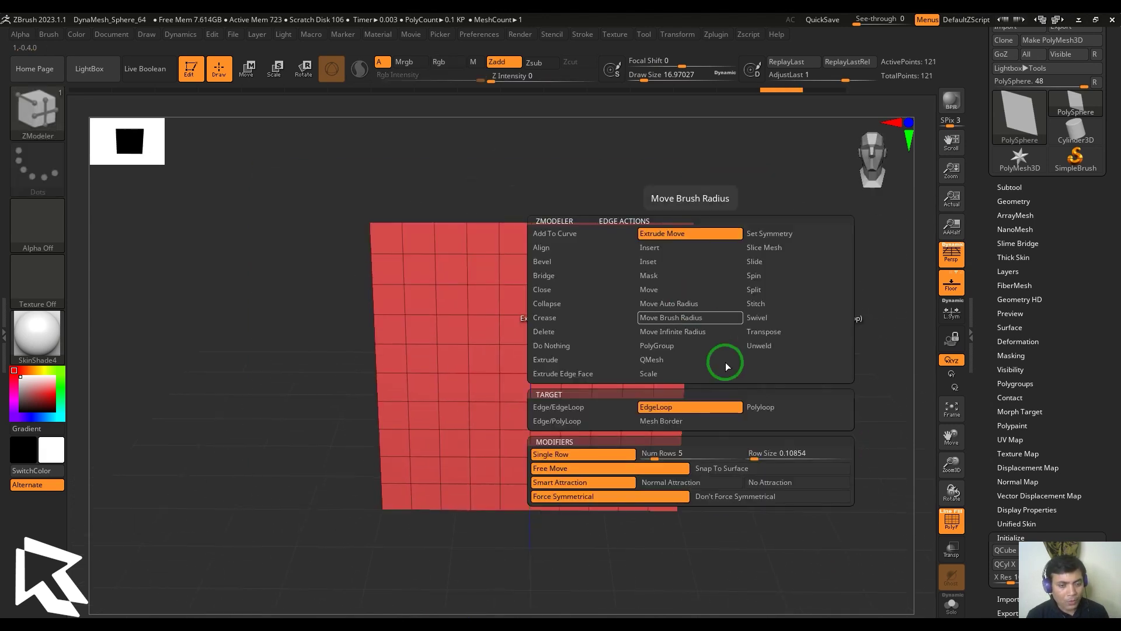
left_click(762, 407)
left_click_drag(762, 407, 794, 385)
left_click_drag(673, 308, 729, 269)
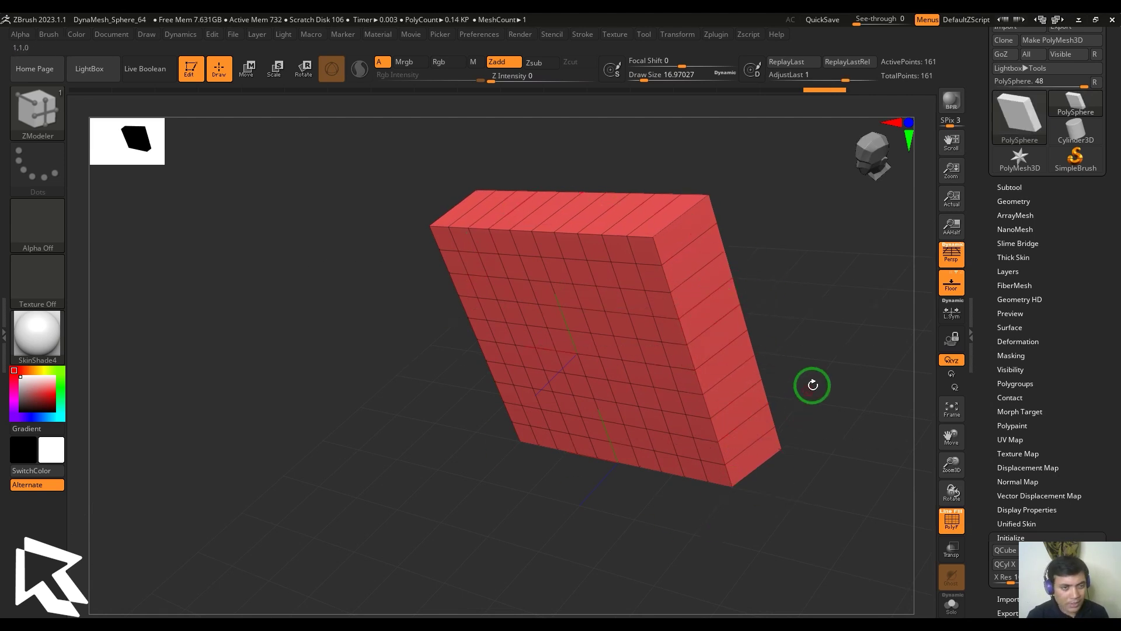
left_click_drag(806, 388, 827, 377)
key("ctrl+z")
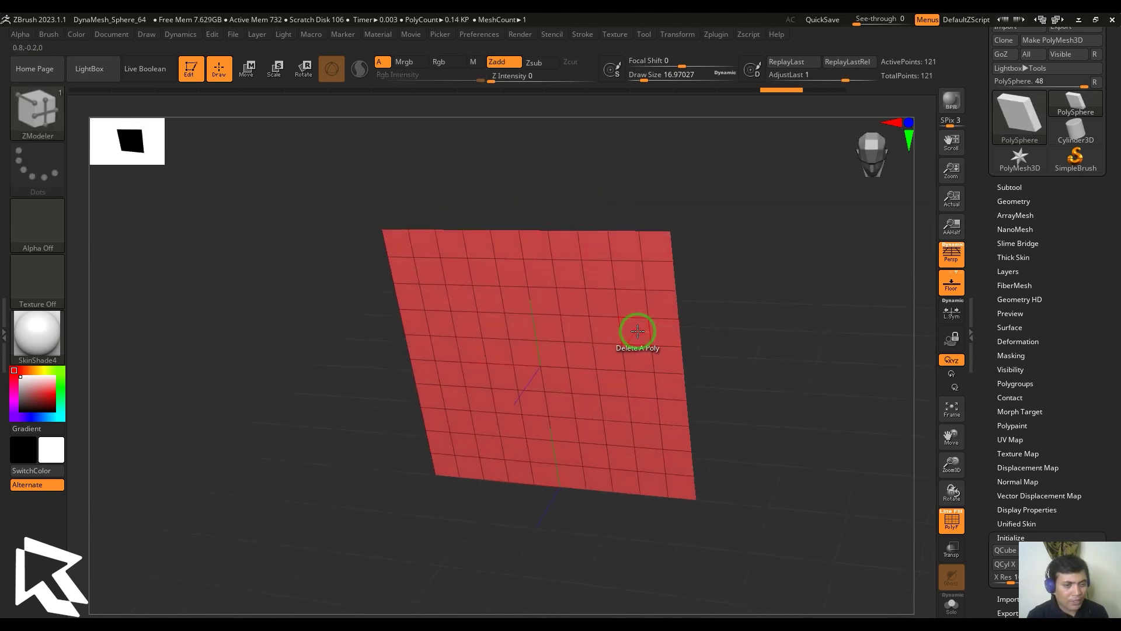
Delete polygons inside the plane to cut two square holes, each two by two polygons.
key("space")
left_click(499, 350)
left_click(522, 351)
left_click(523, 328)
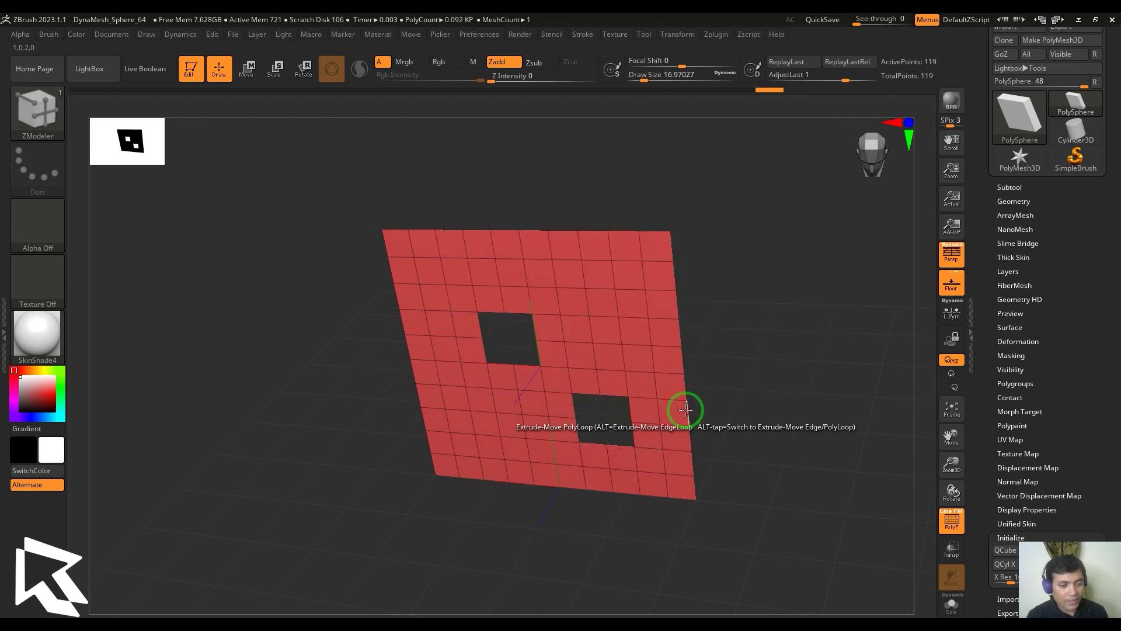
Try Extrude Move with the Polyloop target on the outer border of the plane with holes, and undo it.
key("space")
left_click_drag(681, 408, 718, 373)
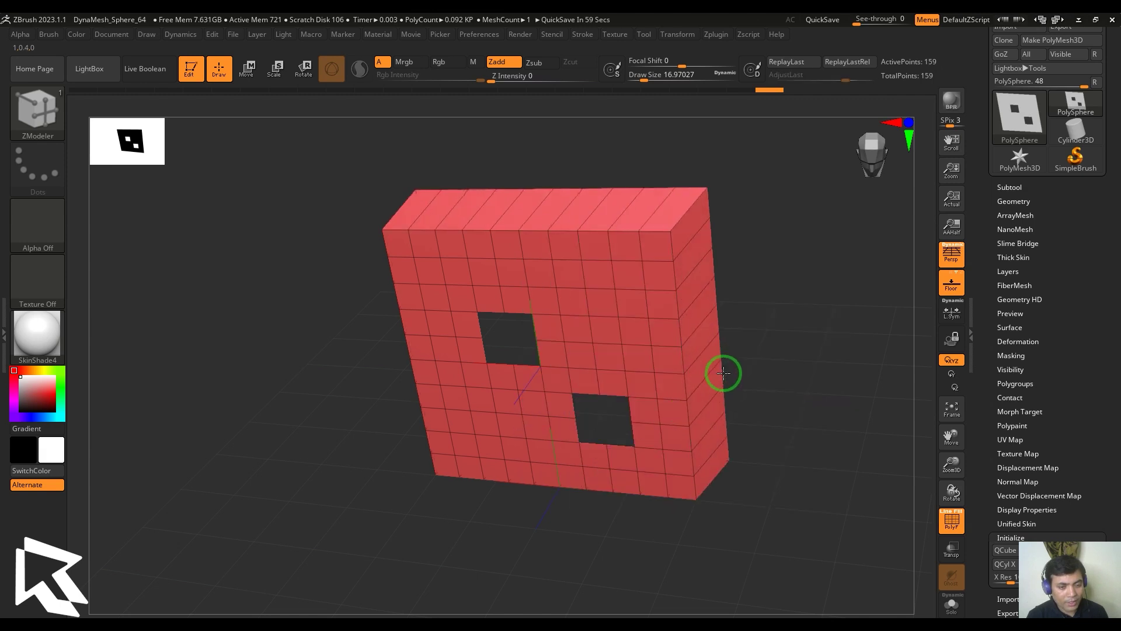
left_click_drag(796, 400, 730, 358)
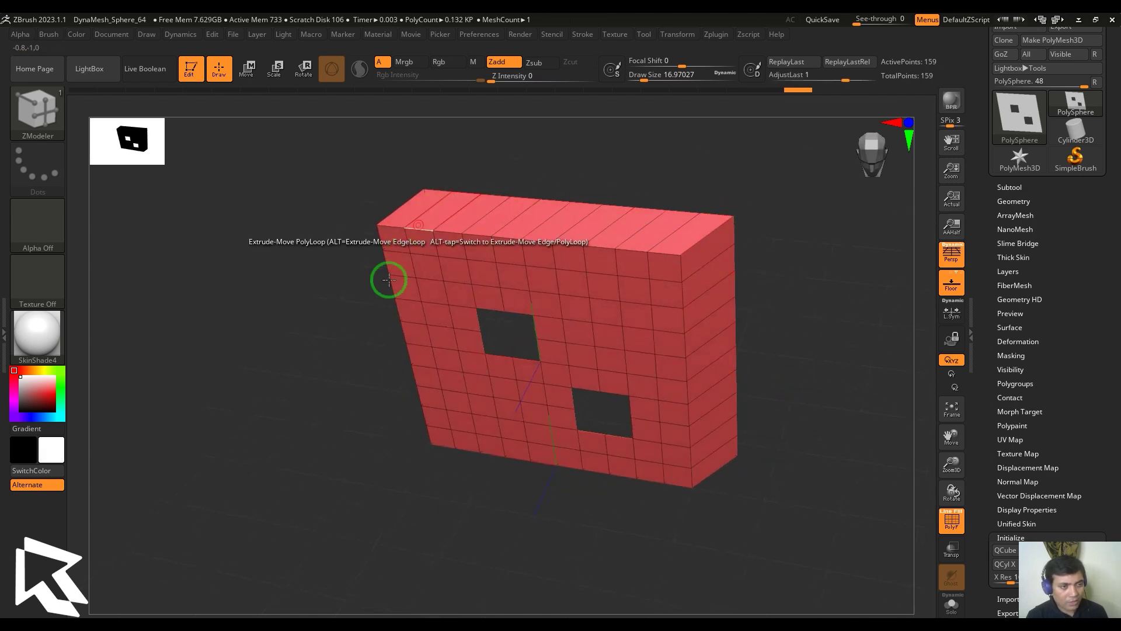
left_click_drag(760, 393, 816, 383)
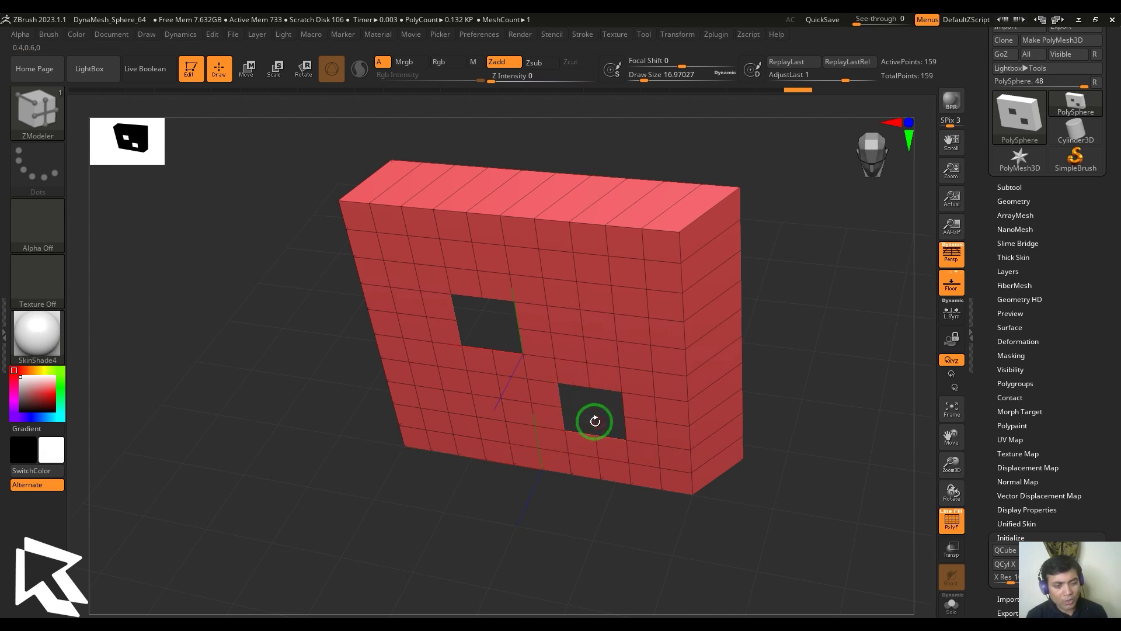
key("ctrl+z")
Try Extrude Move with the Mesh Border target to extrude the outer border and both hole borders backward, and undo it.
key("space")
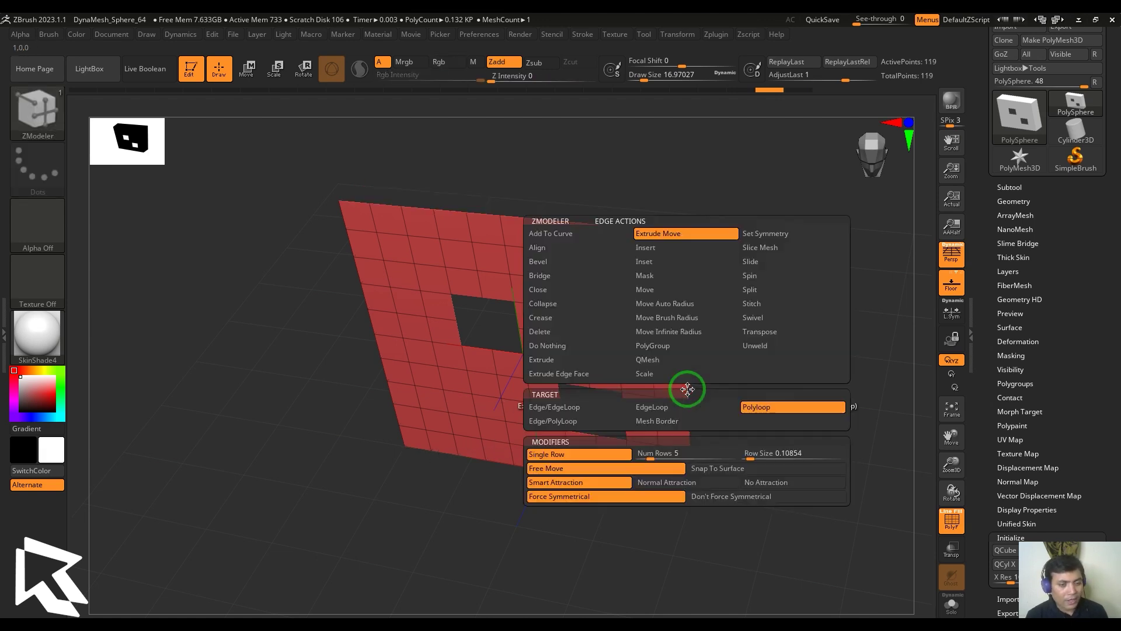
left_click(657, 420)
left_click_drag(658, 393, 723, 352)
mouse_move(802, 414)
left_mouse_down()
mouse_move(821, 409)
mouse_move(811, 363)
mouse_move(803, 421)
mouse_move(819, 412)
left_mouse_up()
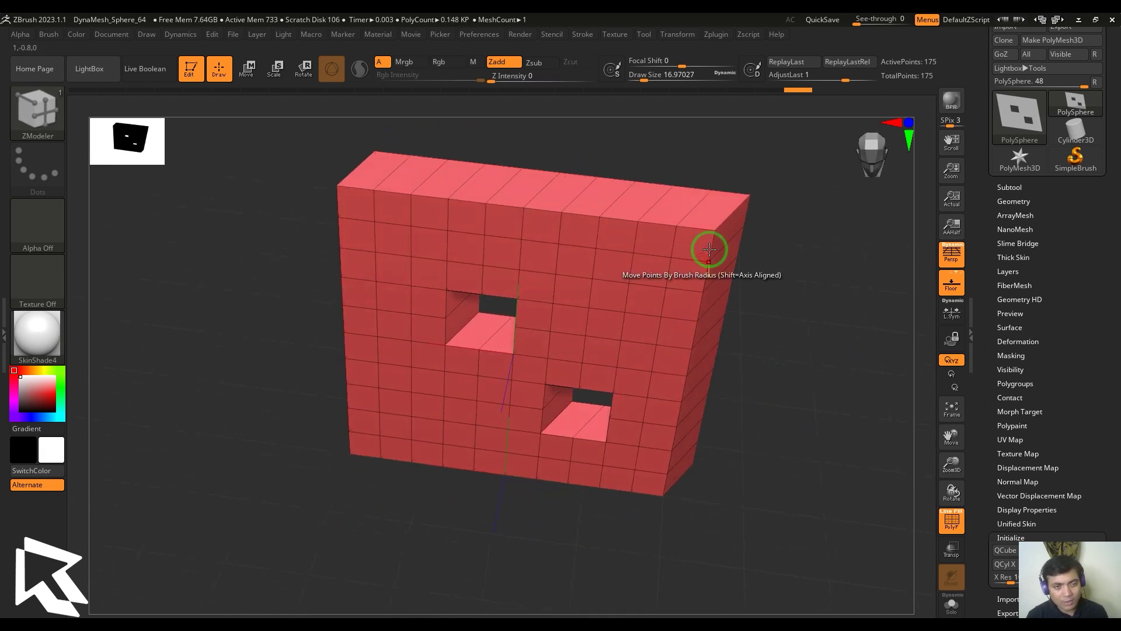
key("ctrl+z")
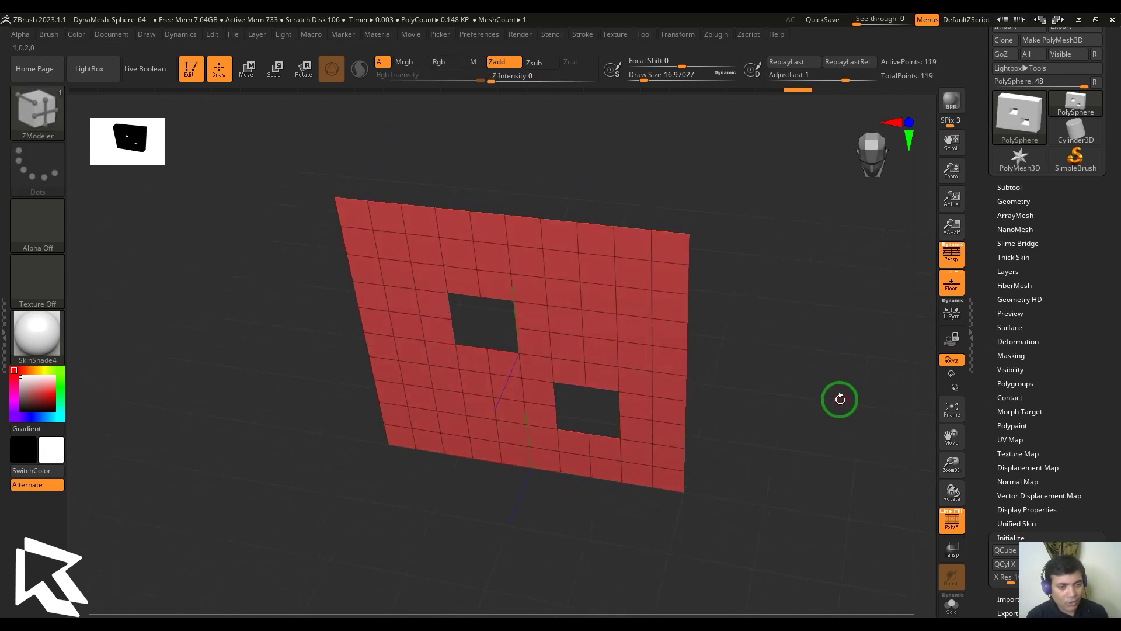
Try Extrude Move with the Edge/PolyLoop target on one edge of the right border, and undo it.
right_click(687, 366)
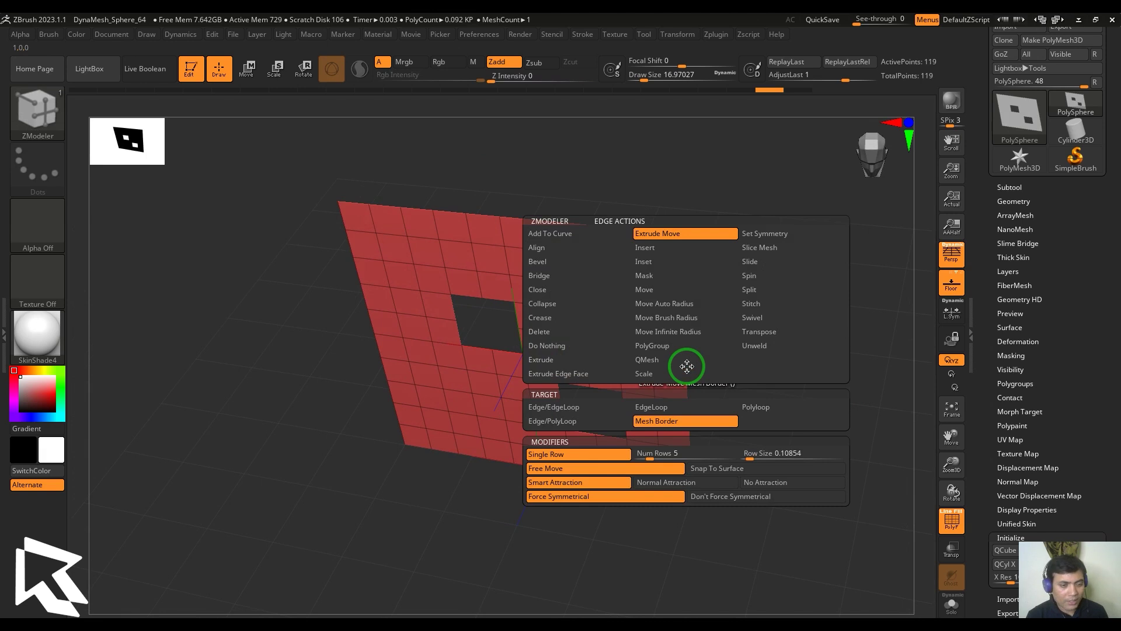
left_click(559, 421)
left_click_drag(683, 333, 744, 349)
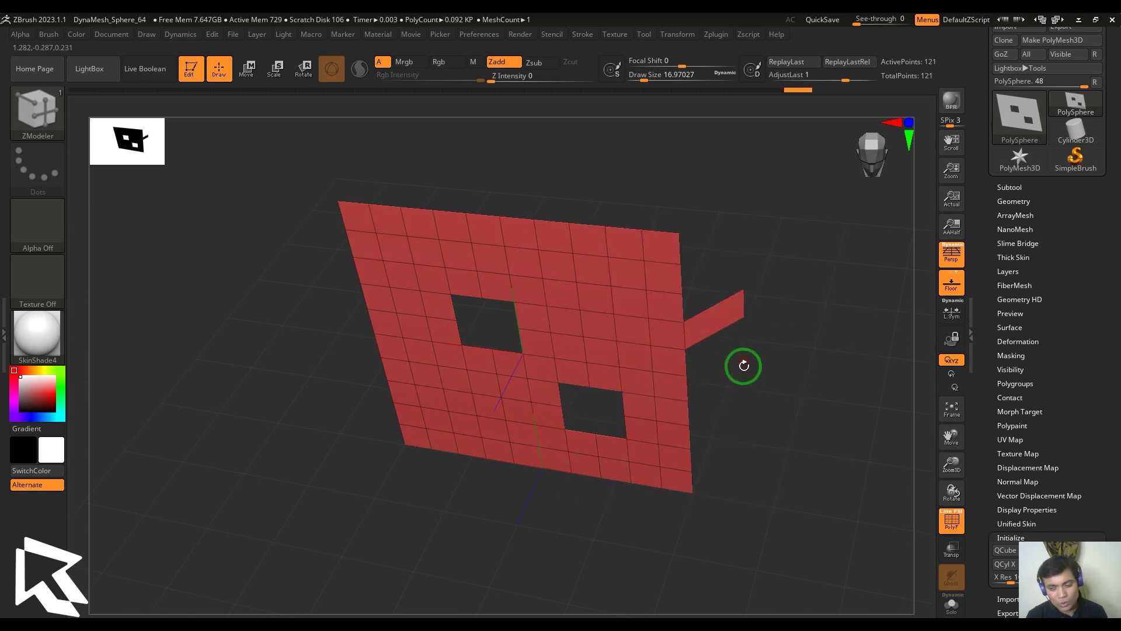
key("ctrl+z")
Try the Edge/EdgeLoop target on a right-border edge, switching the extrusion to the full edge loop, and undo it.
right_click(684, 336)
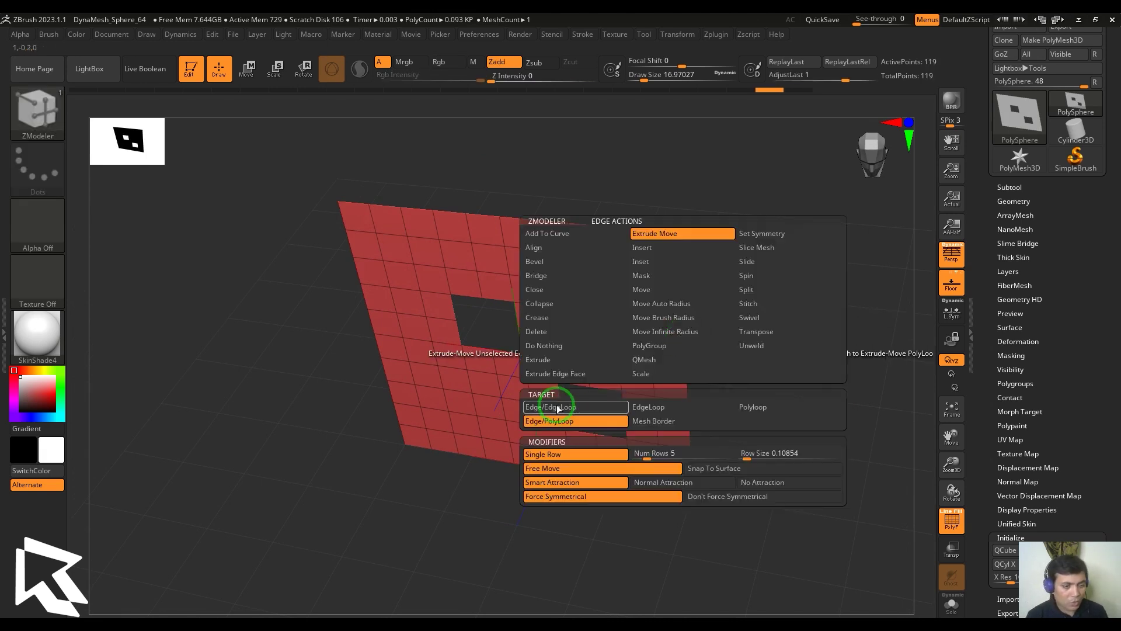
left_click(560, 407)
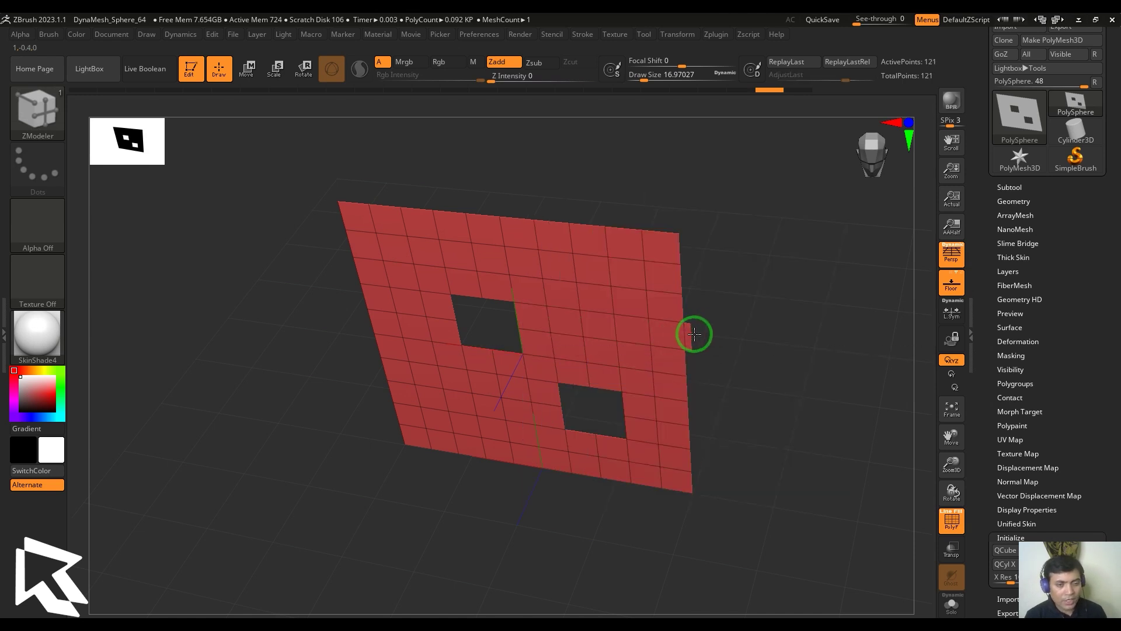
key("shift")
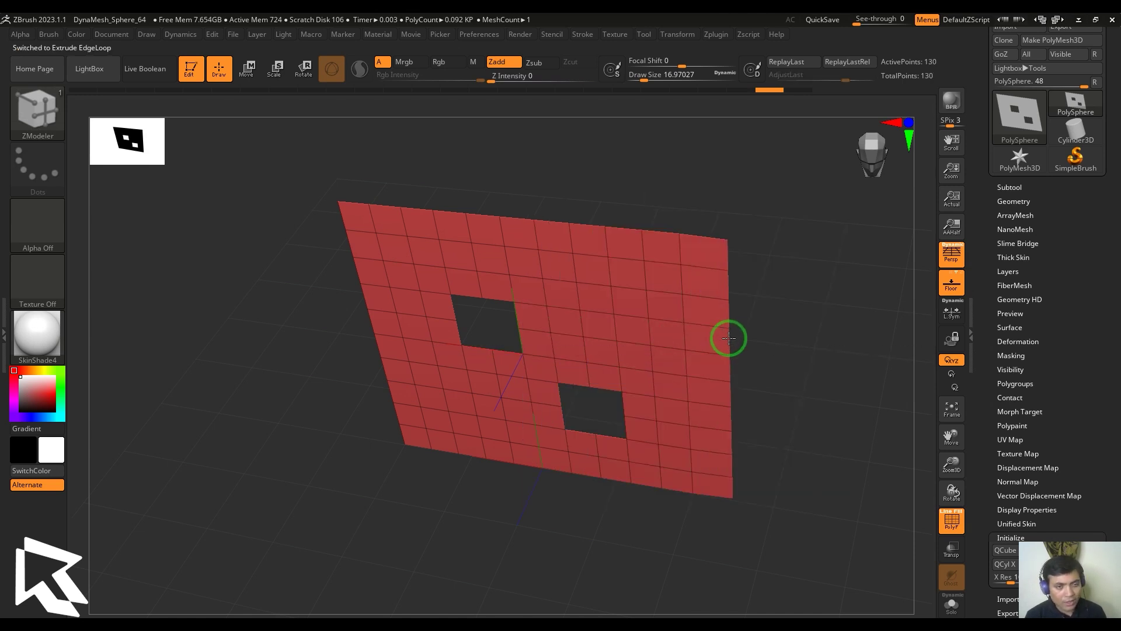
key("ctrl+z")
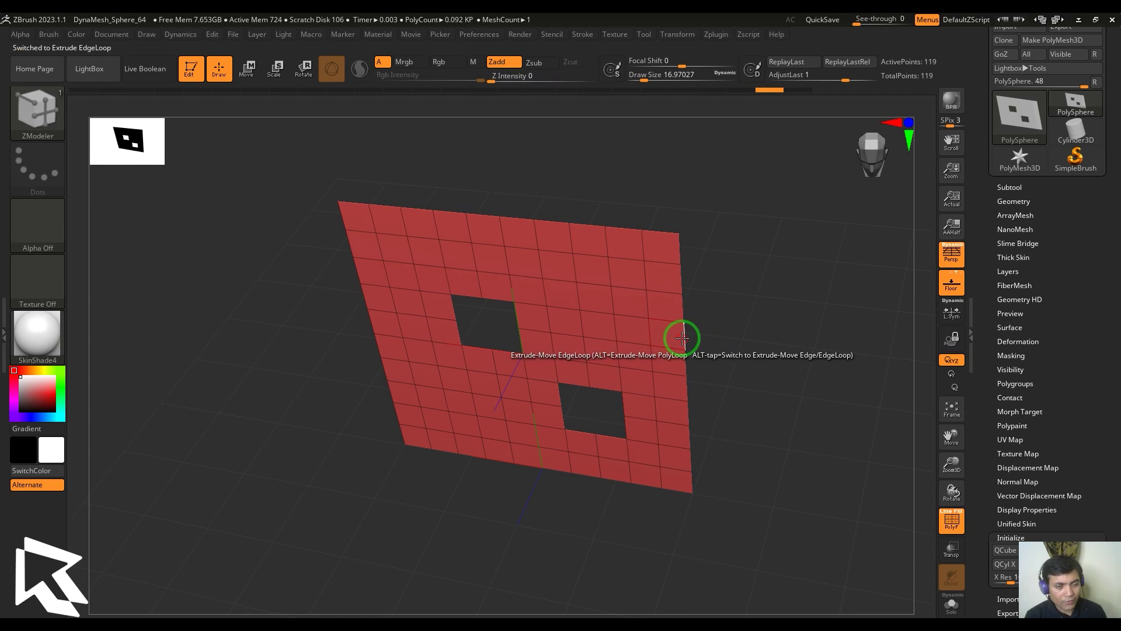
Try the Edge/PolyLoop target on a right-border edge, switching the extrusion to the full polyloop, and undo it.
key("space")
left_click(564, 421)
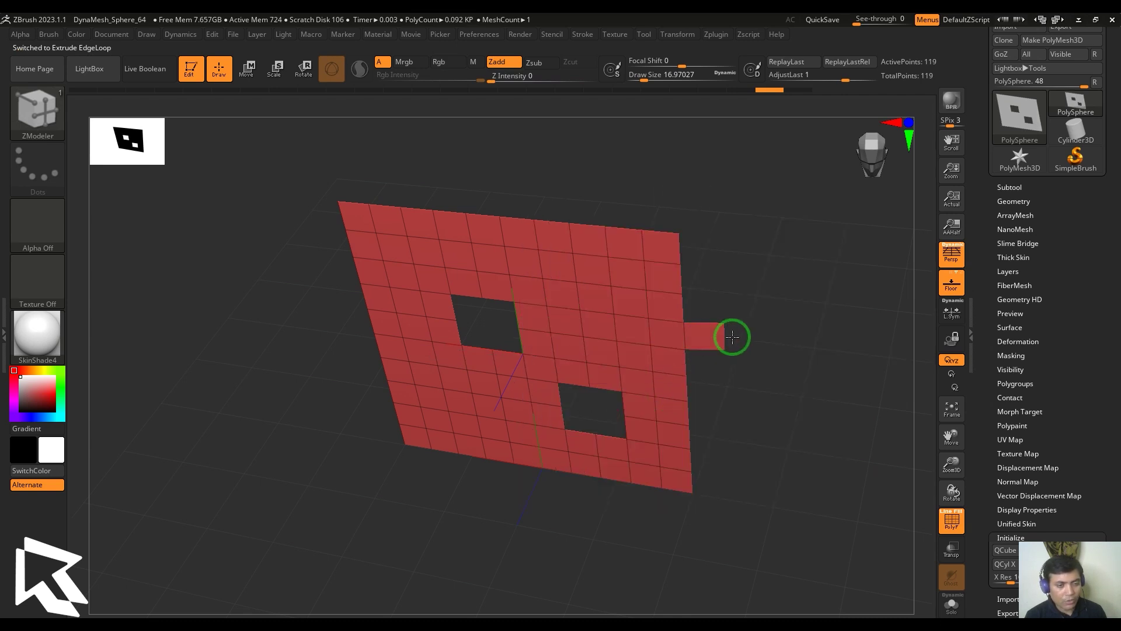
left_click_drag(734, 337, 747, 308)
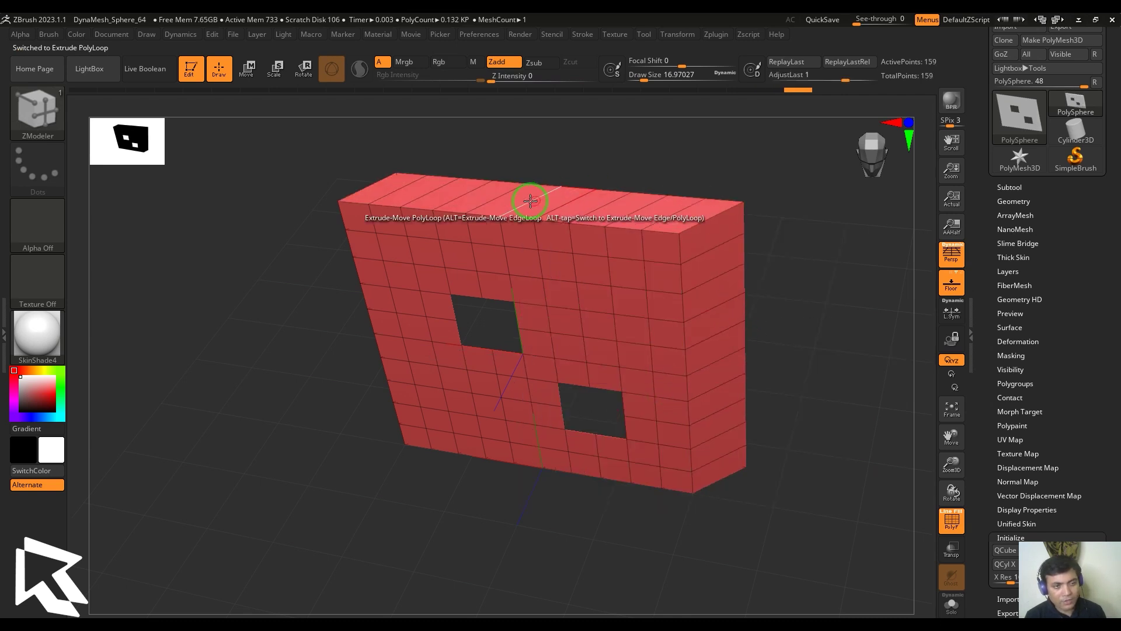
key("ctrl+z")
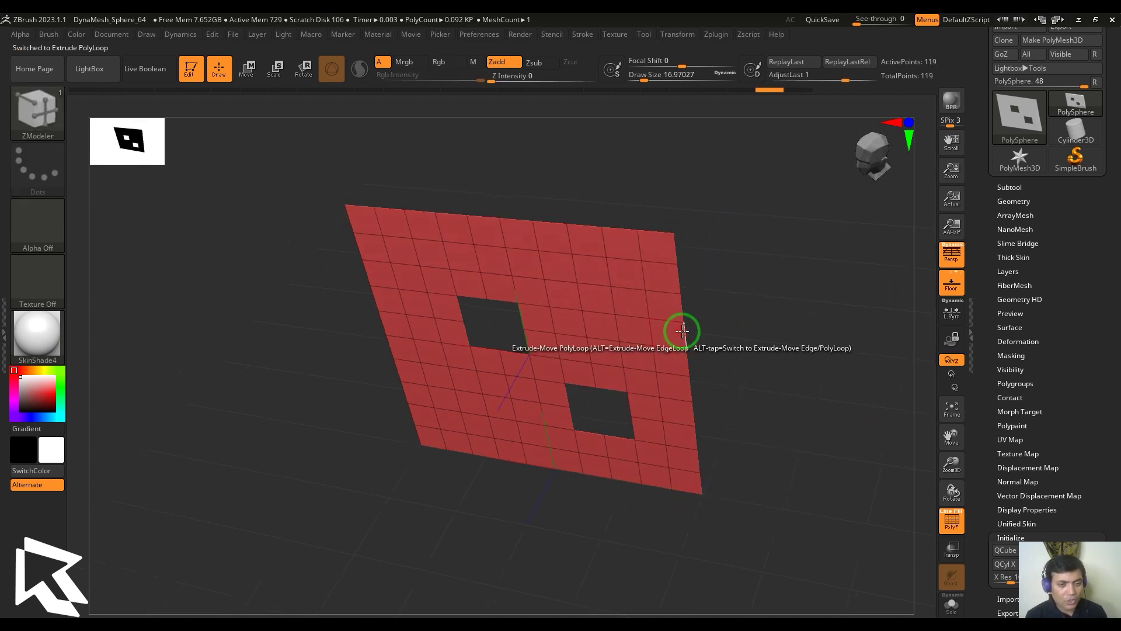
Repeat the Edge/EdgeLoop extrusion from the right border, switching from single edge to edge loop, and undo it.
key("space")
left_click(560, 408)
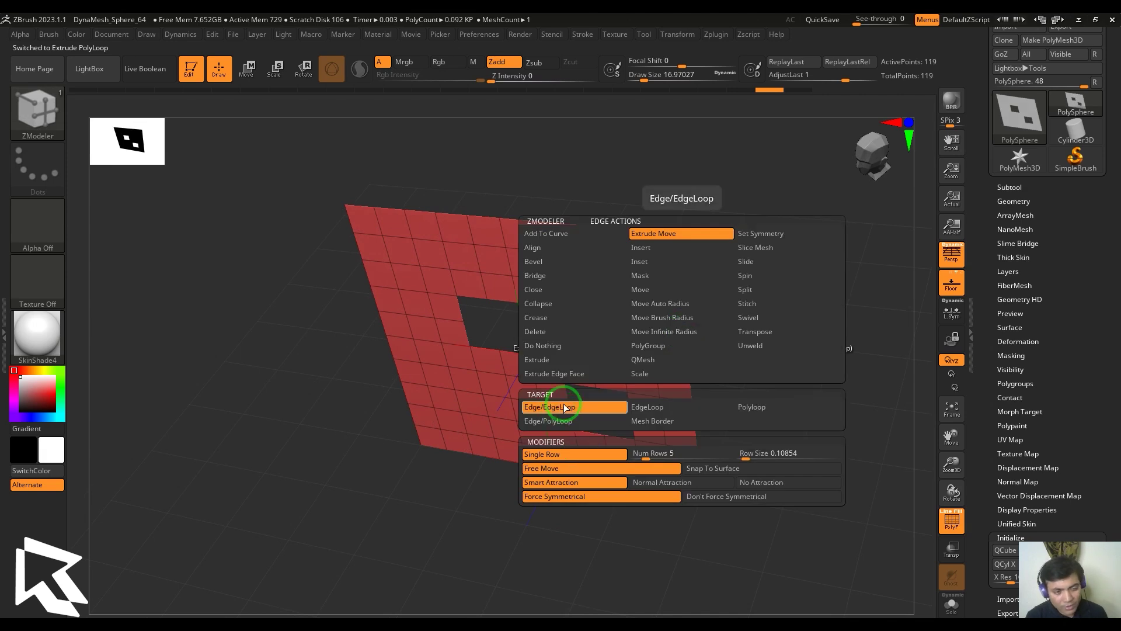
left_click_drag(685, 330, 778, 380)
key("shift")
key("ctrl+z")
Repeat the Edge/PolyLoop extrusion from a right-border edge, switching from single edge to polyloop, and undo it.
key("space")
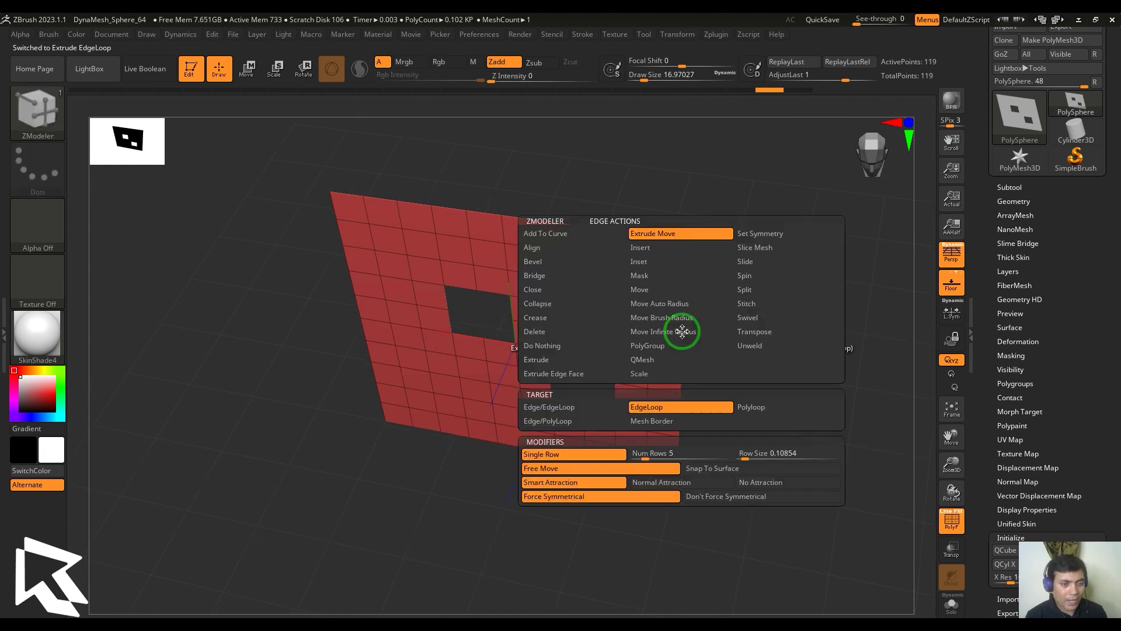
left_click(580, 422)
left_click_drag(797, 519, 815, 512)
left_click_drag(681, 335, 736, 298)
key("shift")
left_click_drag(804, 379, 809, 323)
key("ctrl+z")
Extrude one edge of the plane's right border outward as a long strip divided into five rows.
key("space")
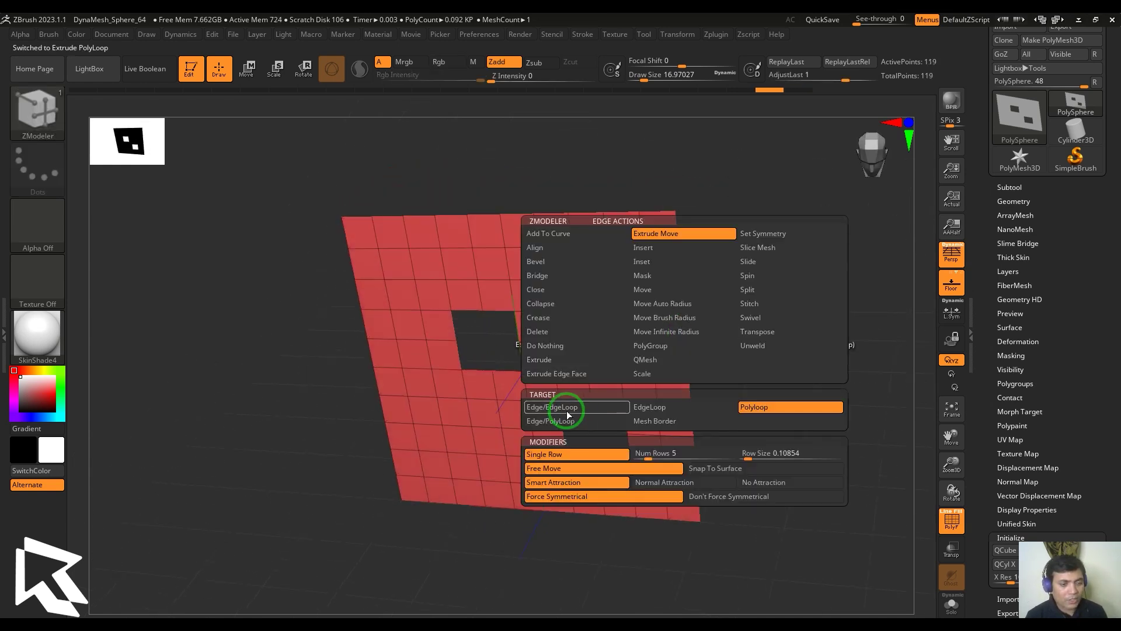
left_click(569, 414)
left_click_drag(821, 436, 809, 409)
left_click_drag(687, 363, 914, 358)
left_click_drag(826, 492, 738, 469)
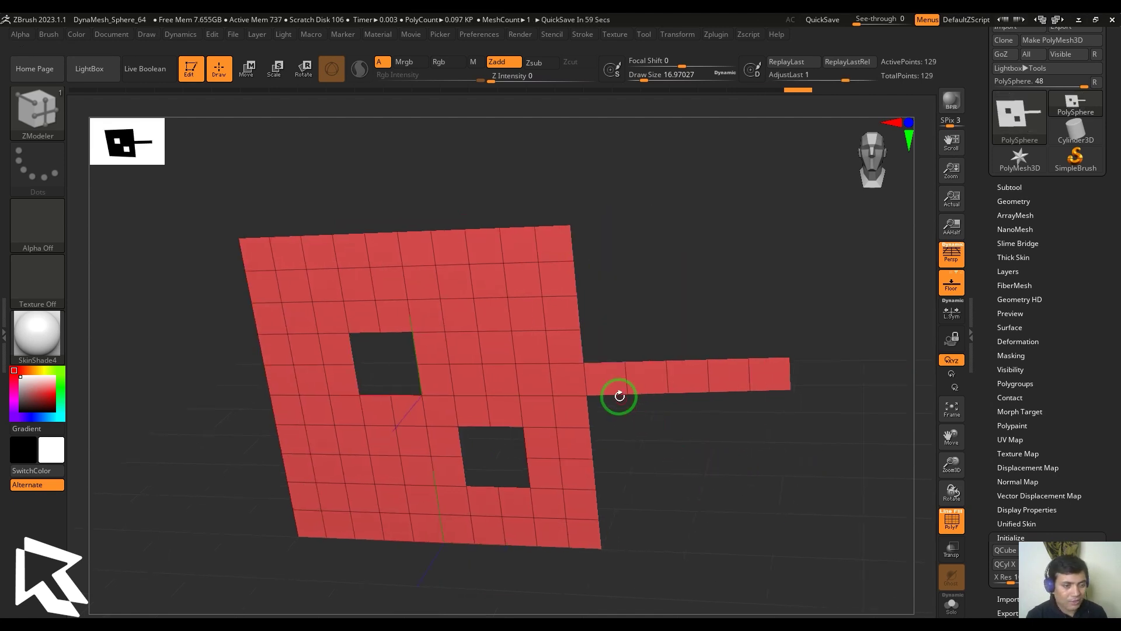
Undo the five-row strip, try a Single Row extrusion of the right border's whole edge loop, and undo it.
key("ctrl+z")
key("space")
left_click_drag(584, 376, 805, 372)
key("ctrl+z")
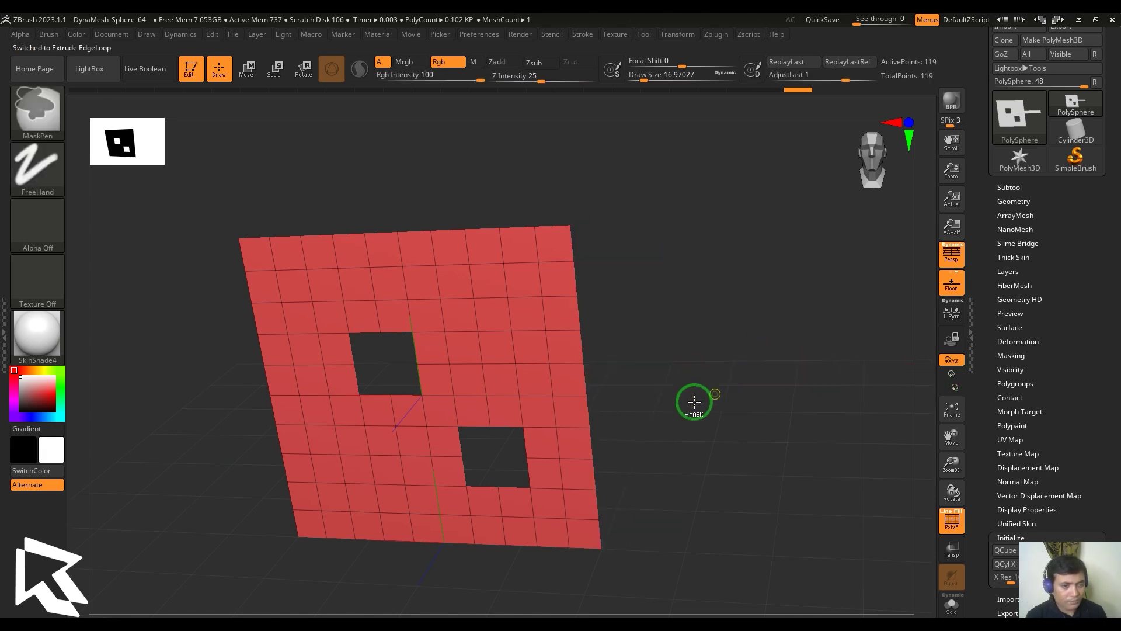
key("space")
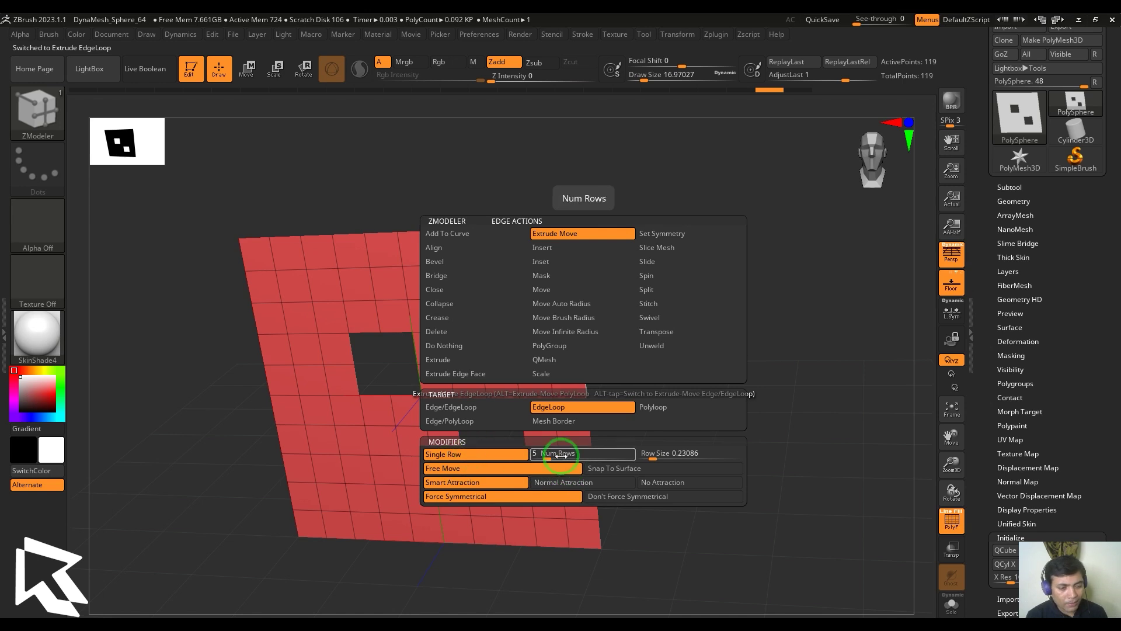
left_click_drag(584, 386, 796, 360)
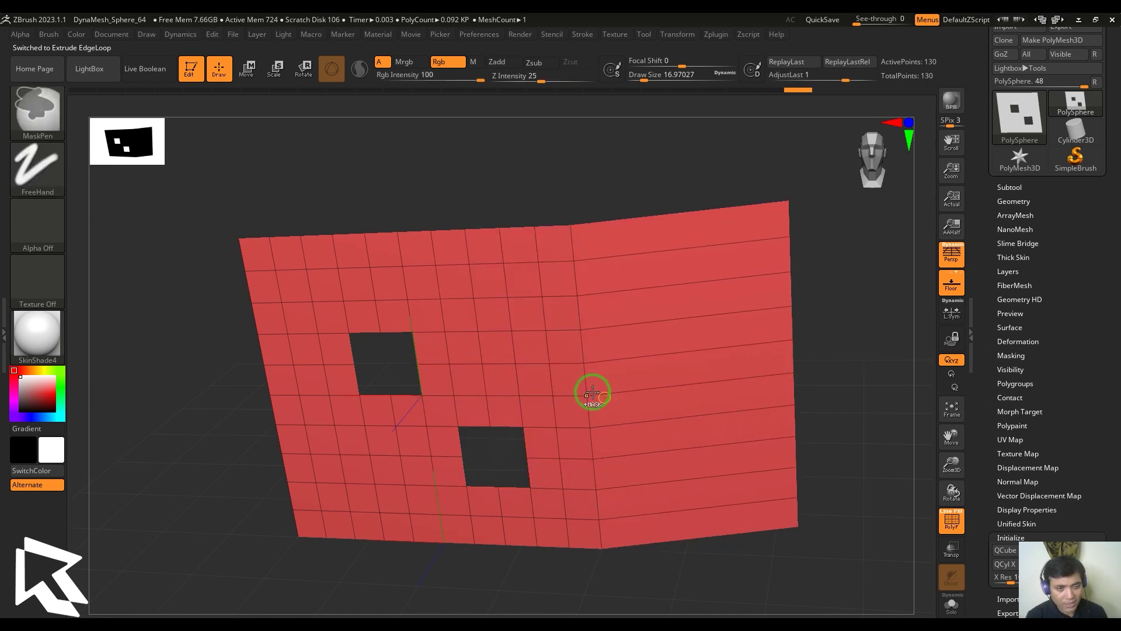
key("ctrl+z")
Set the target to Edge/EdgeLoop, try a Single Row extrusion of one right-border edge, and undo it.
key("space")
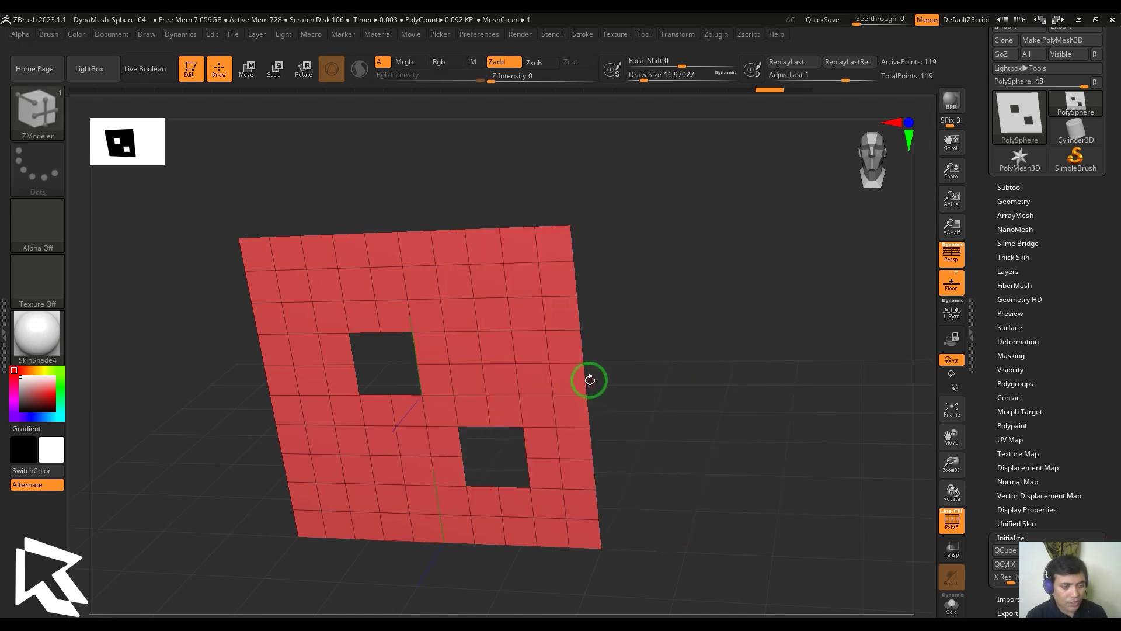
left_click_drag(588, 379, 703, 362)
key("ctrl+z")
Switch to Num Rows 5, extrude one right-border edge outward at two different lengths, and undo both attempts.
key("space")
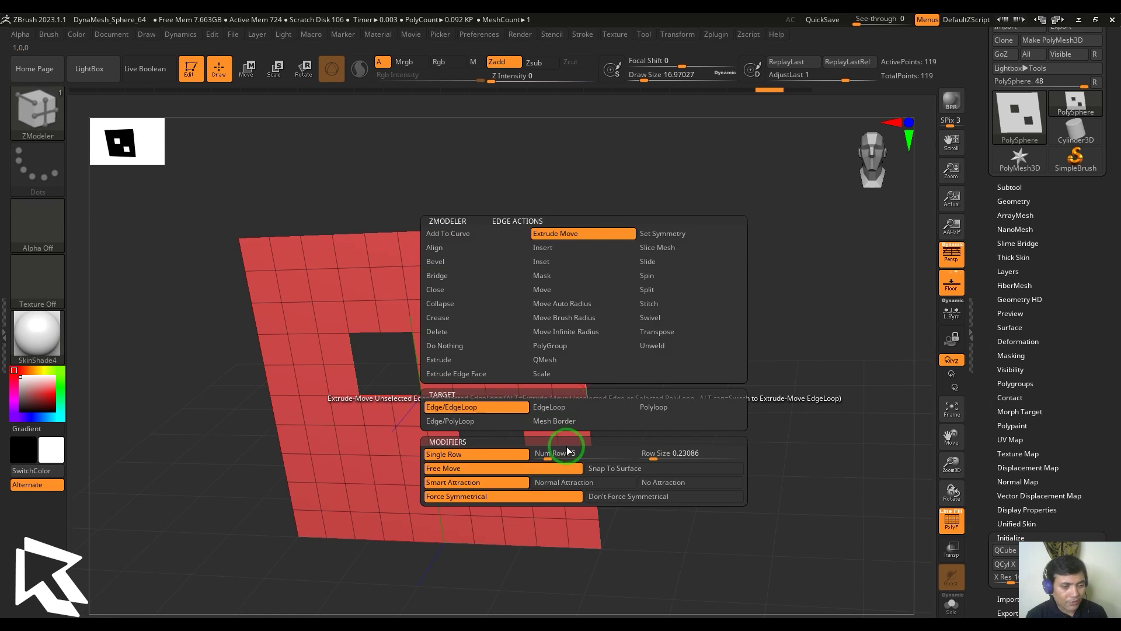
left_click(564, 452)
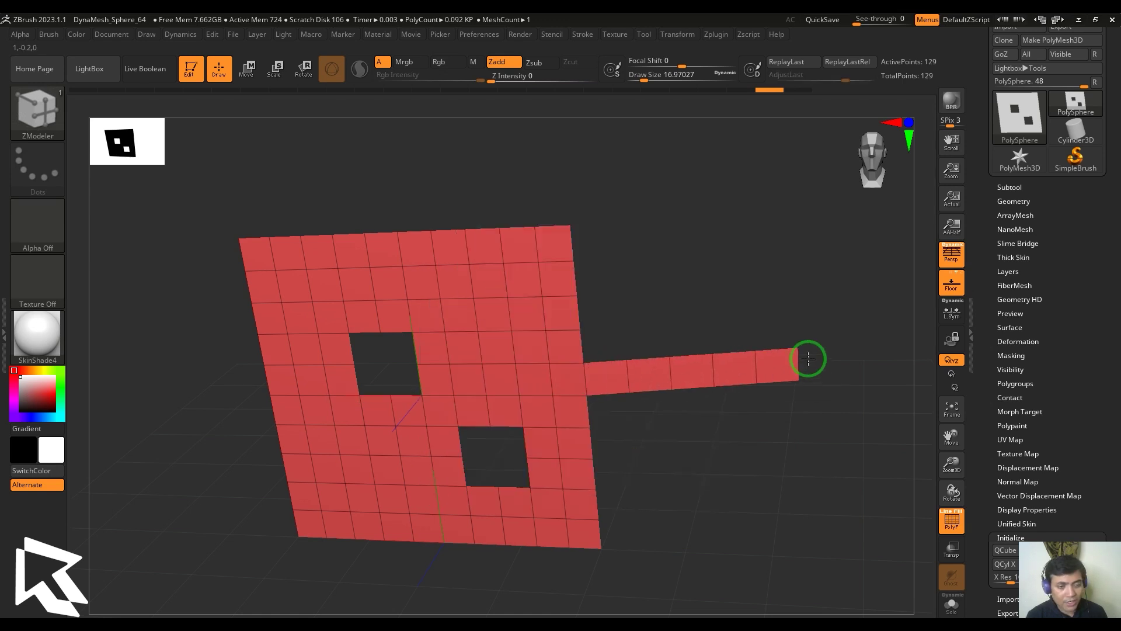
key("ctrl+z")
left_click_drag(700, 369, 867, 349)
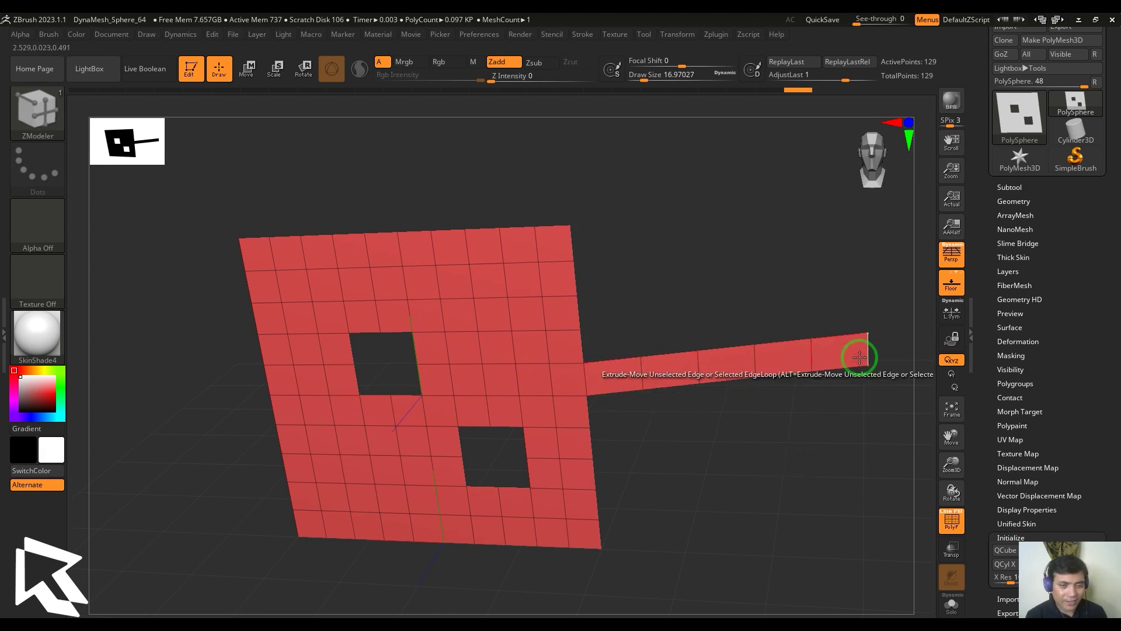
key("ctrl+z")
key("ctrl+z")
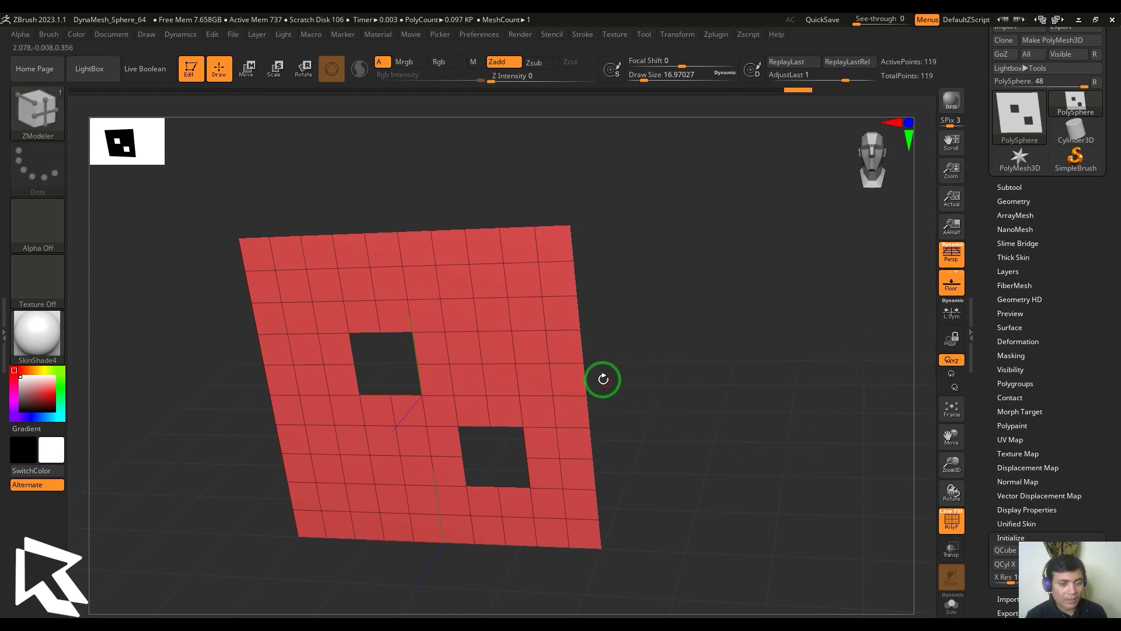
Switch the row modifier to Row Size 0.23086, extrude one right-border edge outward, and undo it.
key("space")
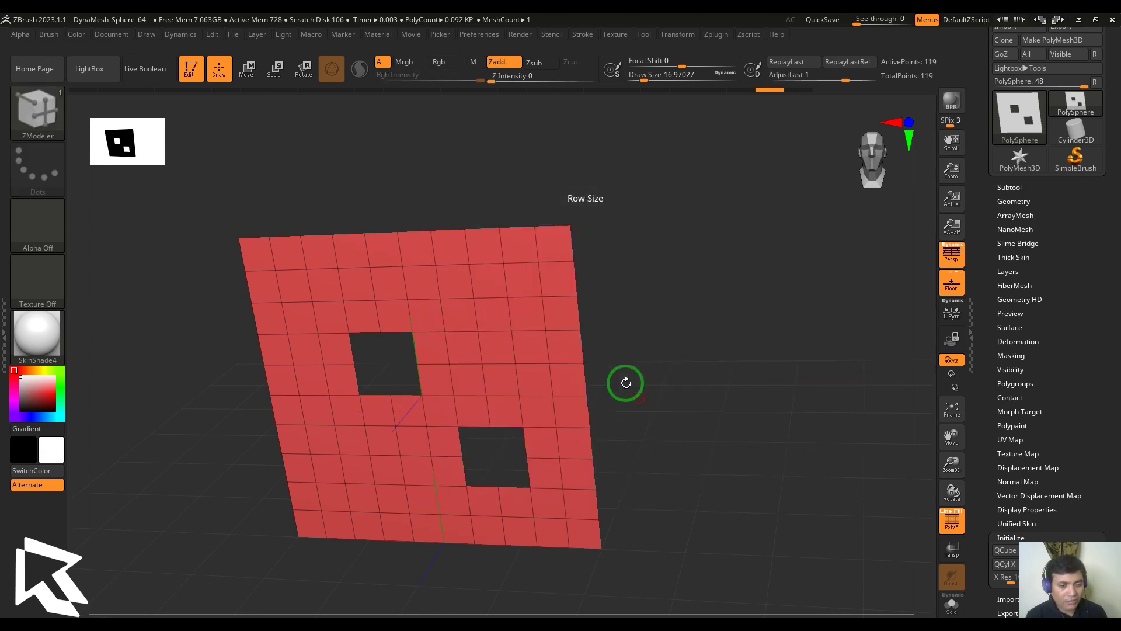
left_click_drag(586, 373, 879, 363)
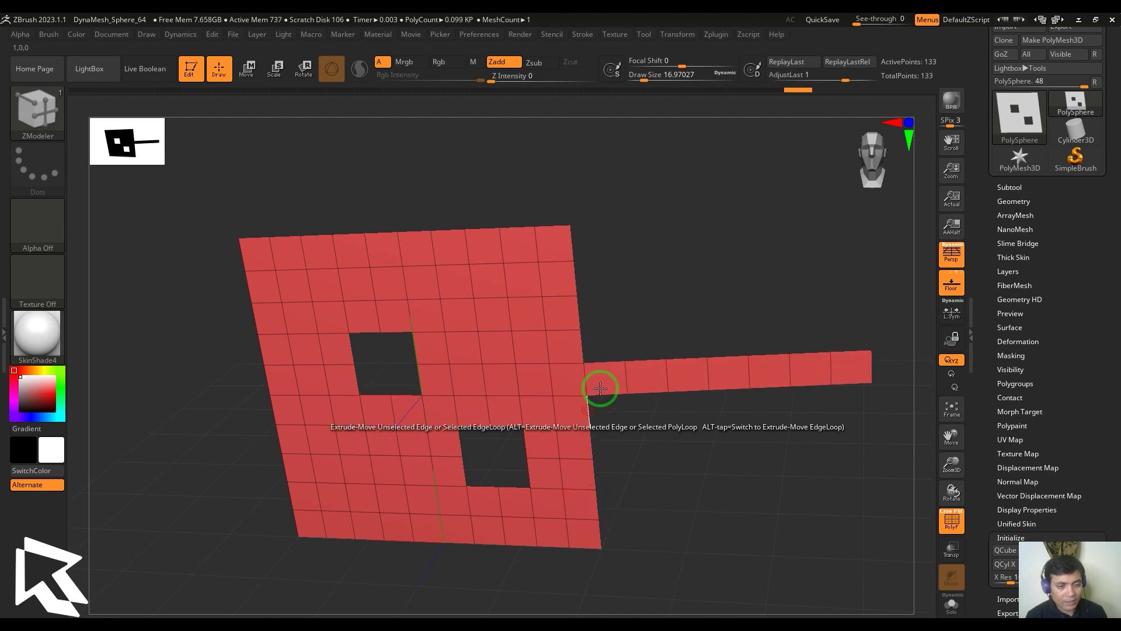
key("ctrl+z")
Set Row Size to 0.49448, extrude the right-border edge outward again, and undo it.
key("space")
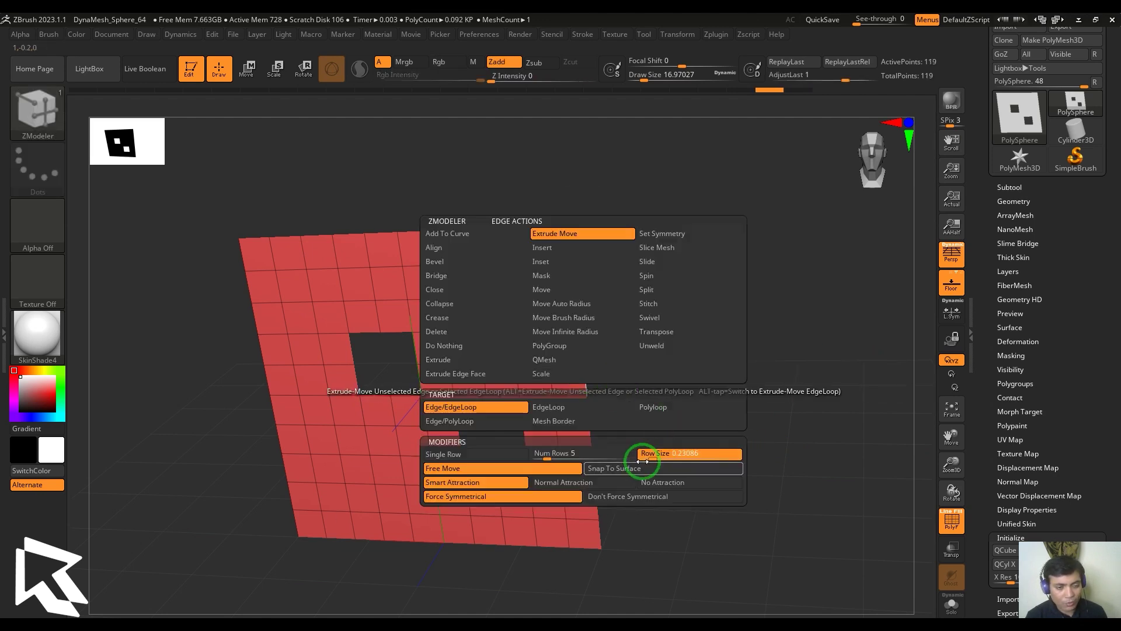
left_click_drag(595, 380, 1003, 408)
key("ctrl+z")
Set Row Size to 0.10854, extrude the right-border edge outward, and undo it.
key("space")
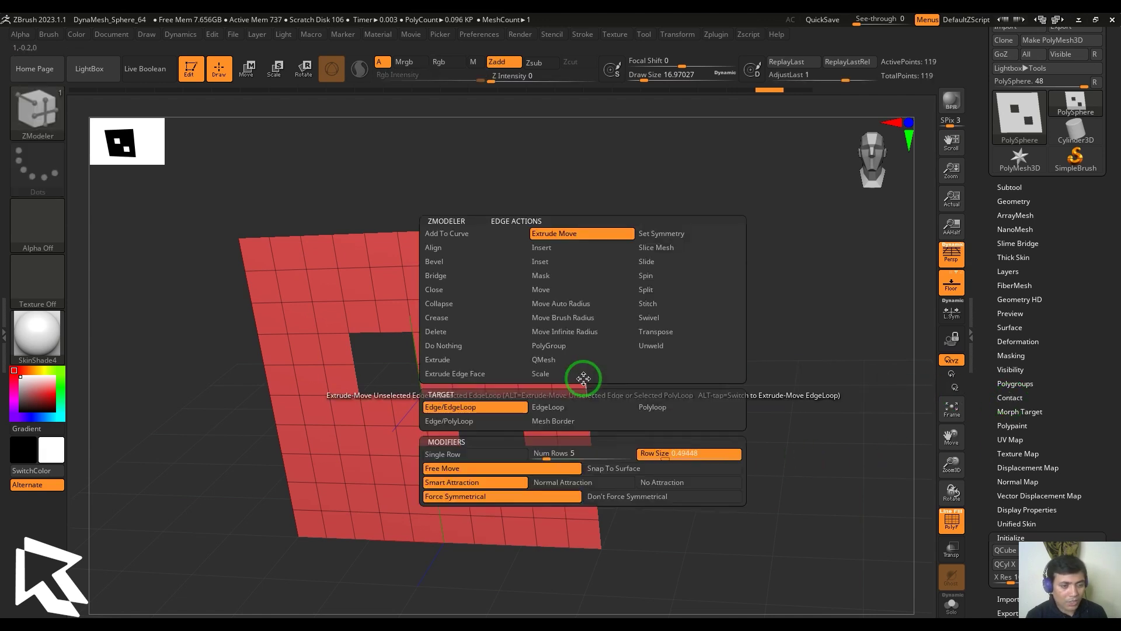
left_click_drag(587, 381, 858, 408)
key("ctrl+z")
Set the target to EdgeLoop, try extruding the right border with Row Size, undo it, and restore the Single Row modifier.
key("space")
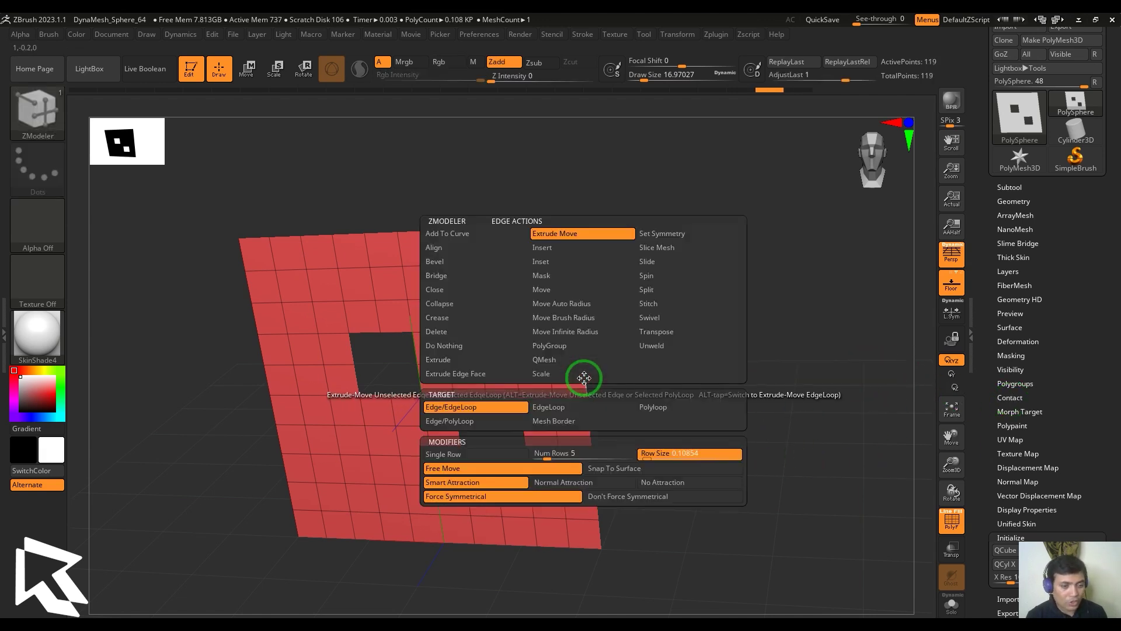
left_click(562, 405)
left_click_drag(581, 376, 871, 403)
key("ctrl+z")
key("space")
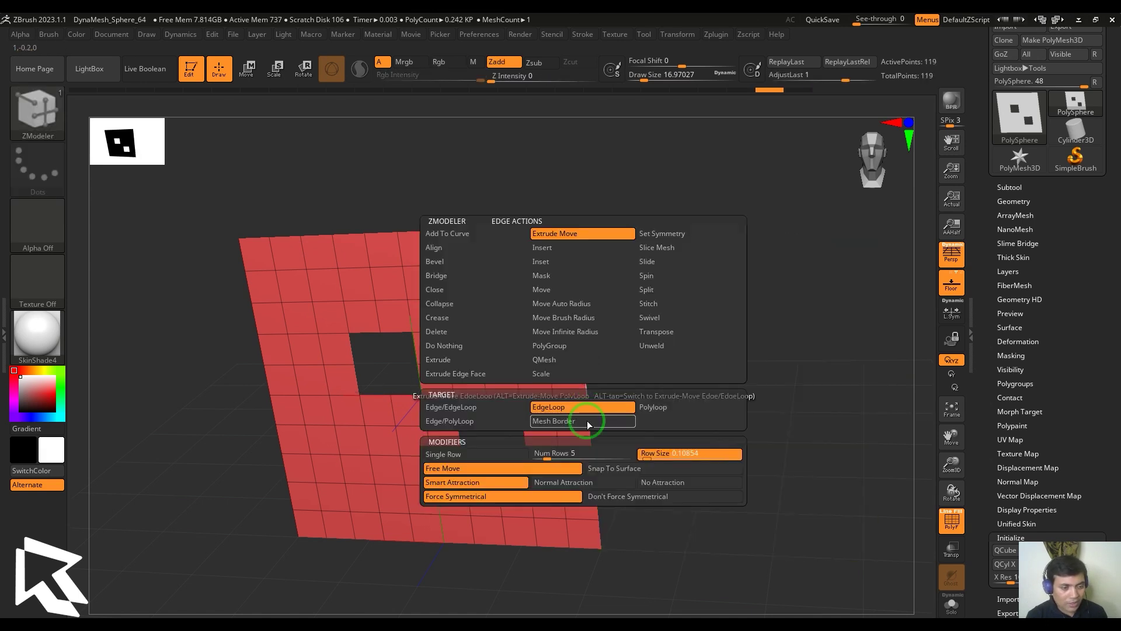
left_click(460, 459)
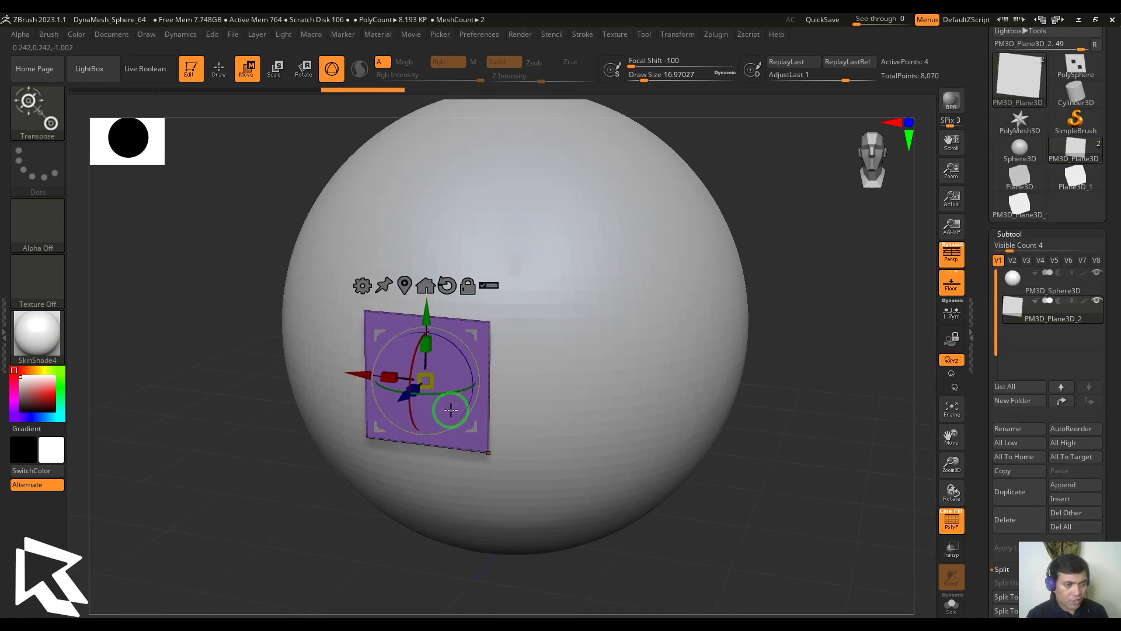
Reposition the small plane in front of the sphere and activate the ZModeler brush.
left_click_drag(426, 380, 403, 352)
left_click_drag(791, 514, 810, 544, "alt")
key("b")
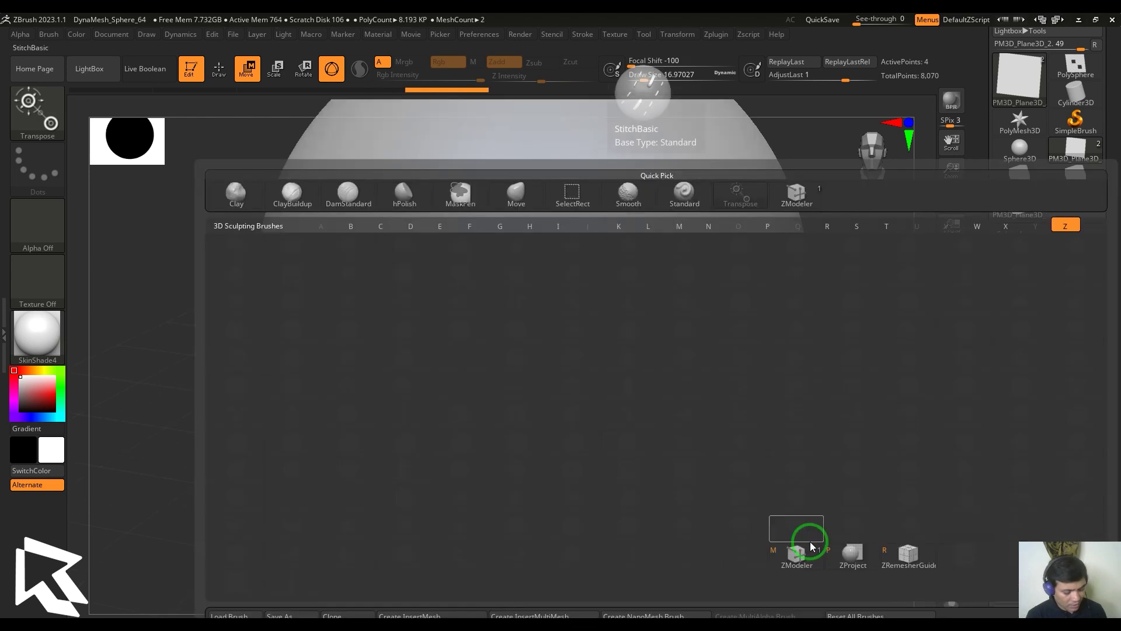
key("z")
key("m")
Extrude the plane's right edge outward four times with Free Move to form a strip around the sphere.
key("space")
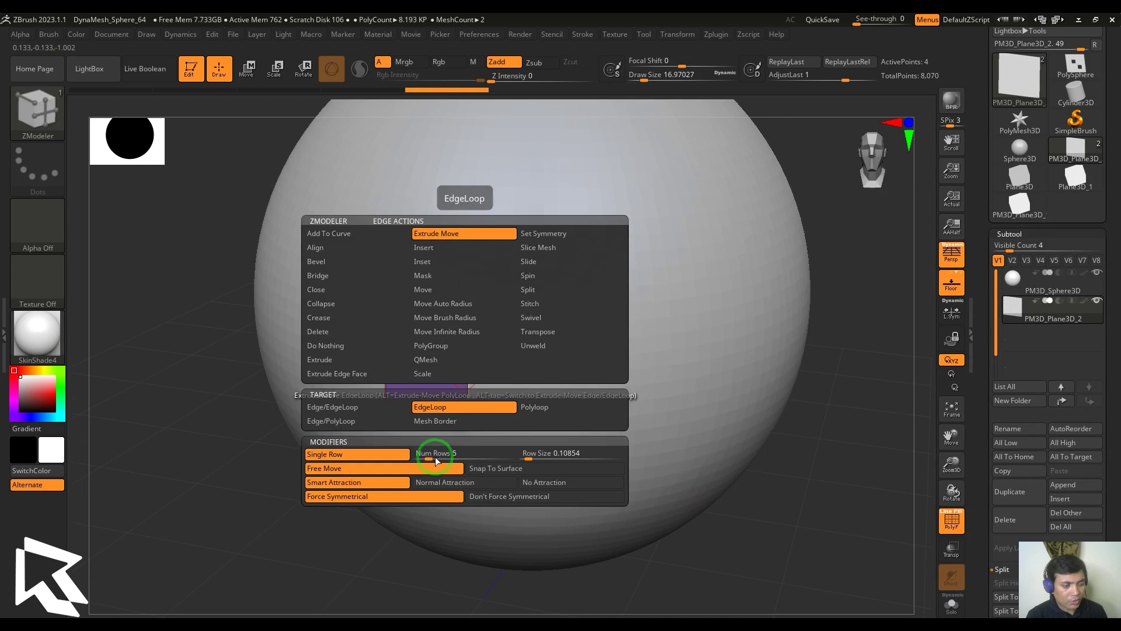
left_click_drag(466, 377, 554, 376)
left_click_drag(628, 381, 664, 387)
left_click_drag(801, 429, 759, 447)
left_click_drag(650, 392, 738, 363)
left_click_drag(822, 452, 751, 522)
left_click_drag(772, 382, 856, 332)
left_click_drag(883, 538, 821, 584)
left_click_drag(366, 448, 462, 427)
Enable Snap To Surface and extrude the strip's left end edge repeatedly across the sphere's surface.
key("space")
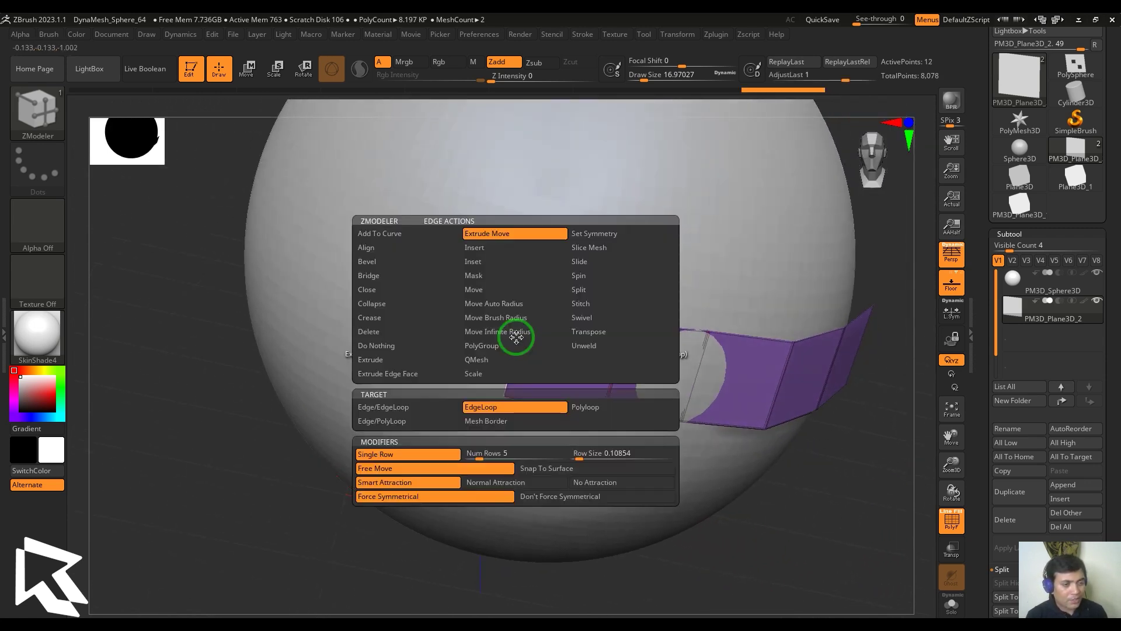
left_click(543, 472)
left_click_drag(518, 358, 390, 314)
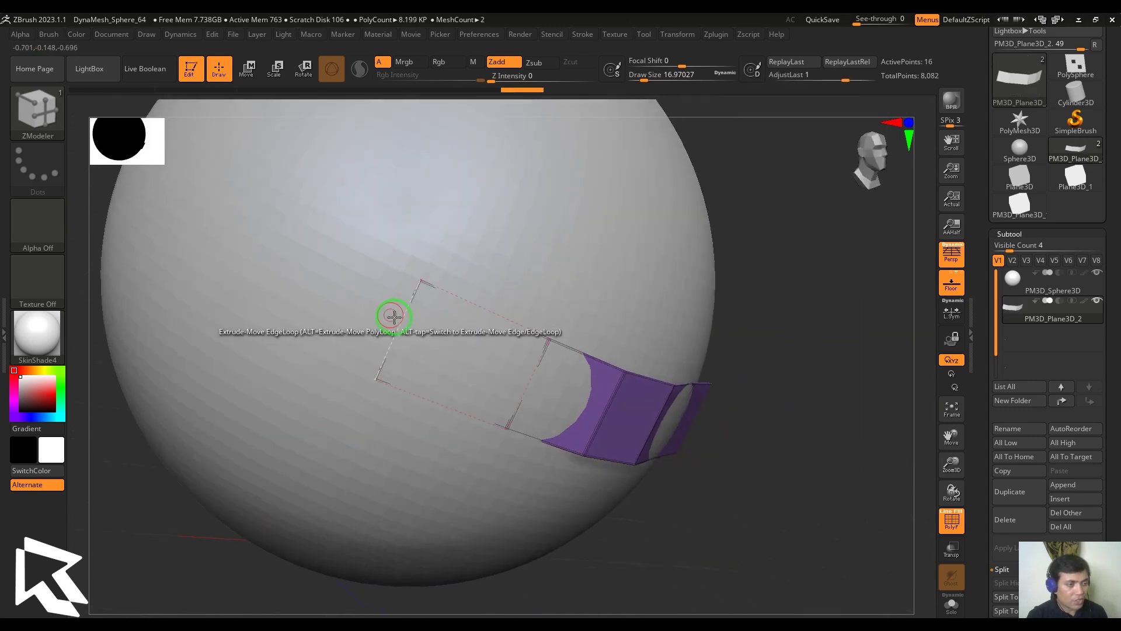
left_click_drag(338, 286, 195, 219)
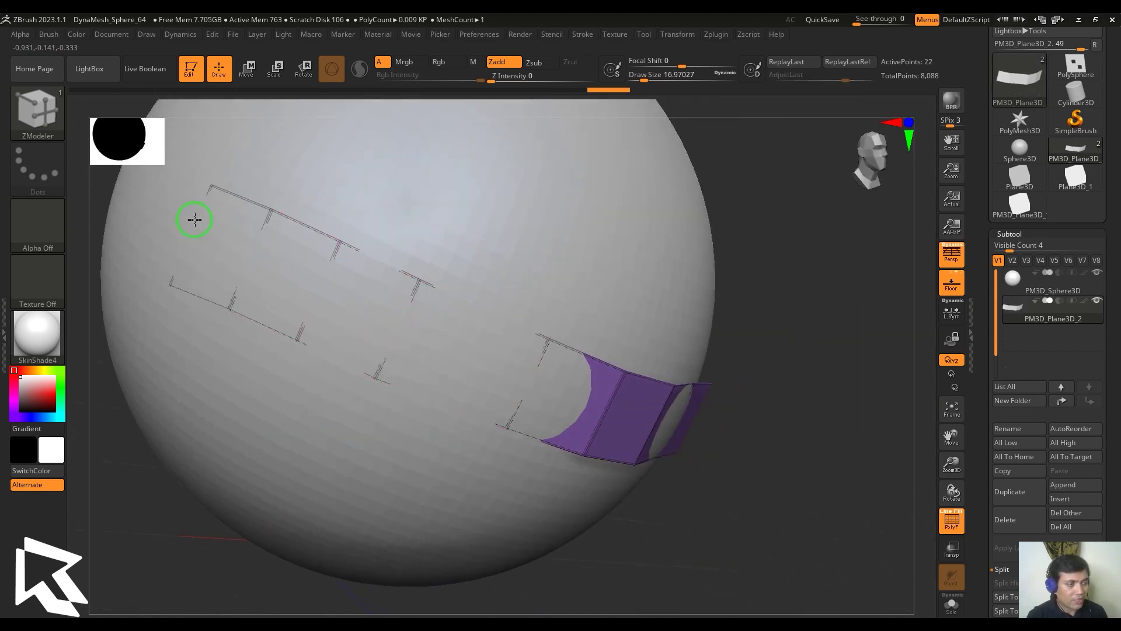
left_click_drag(787, 528, 714, 468)
left_click_drag(642, 426, 701, 443)
mouse_move(666, 479)
left_mouse_down()
mouse_move(626, 464)
mouse_move(683, 489)
left_mouse_up()
Switch the modifier back to Free Move, try extruding the strip's lower edge loop downward, and undo it.
key("space")
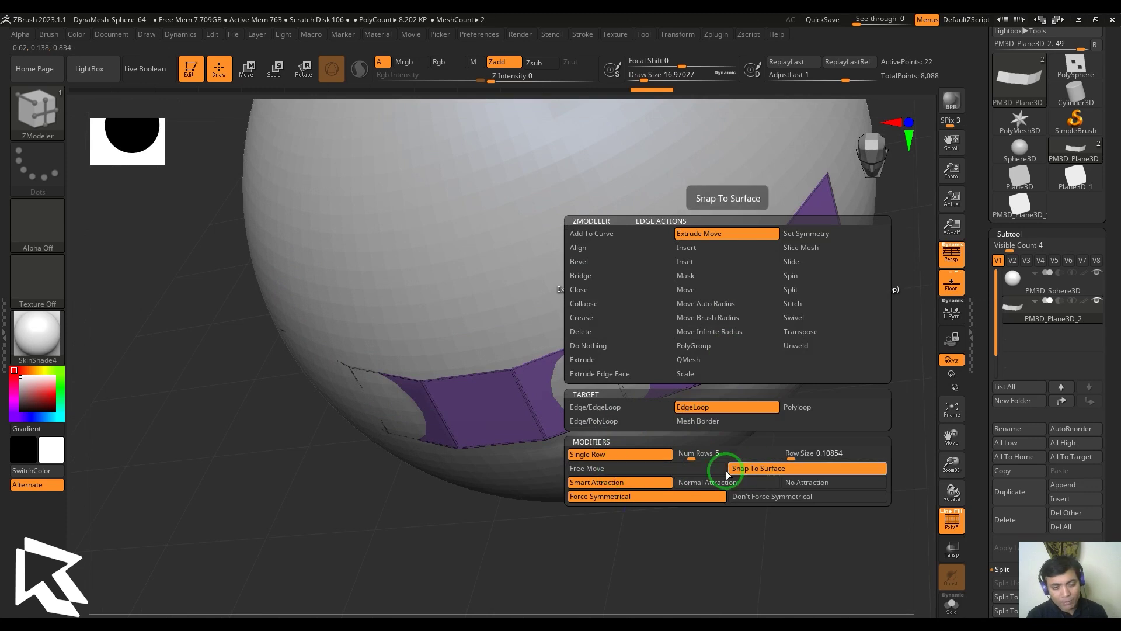
left_click(636, 471)
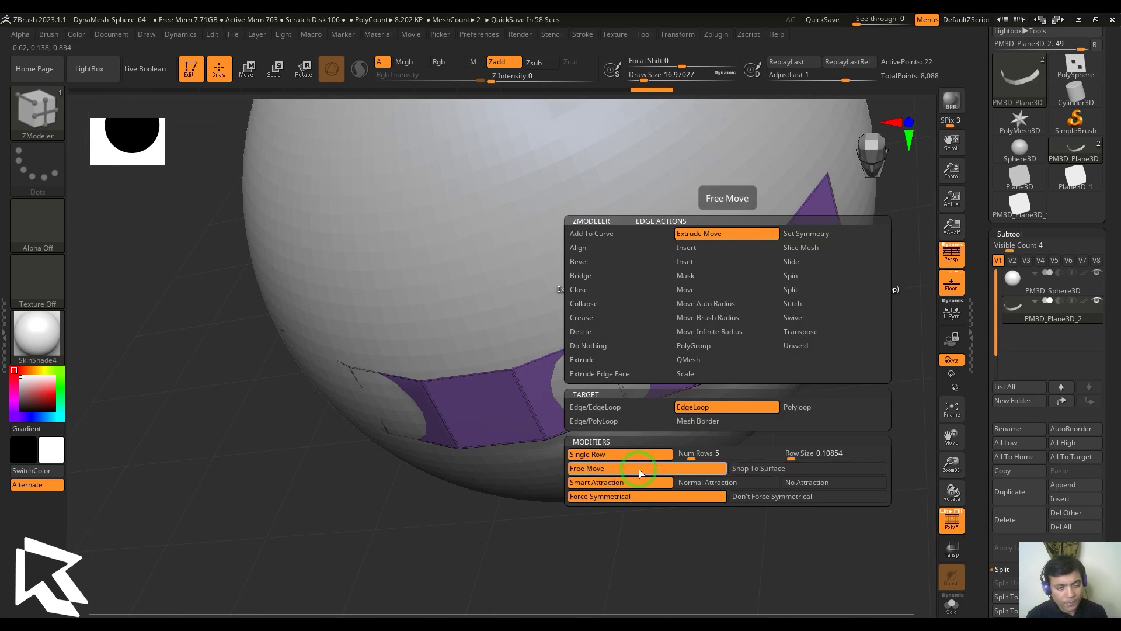
left_click_drag(730, 526, 608, 465)
left_click_drag(571, 358, 603, 467)
key("ctrl+z")
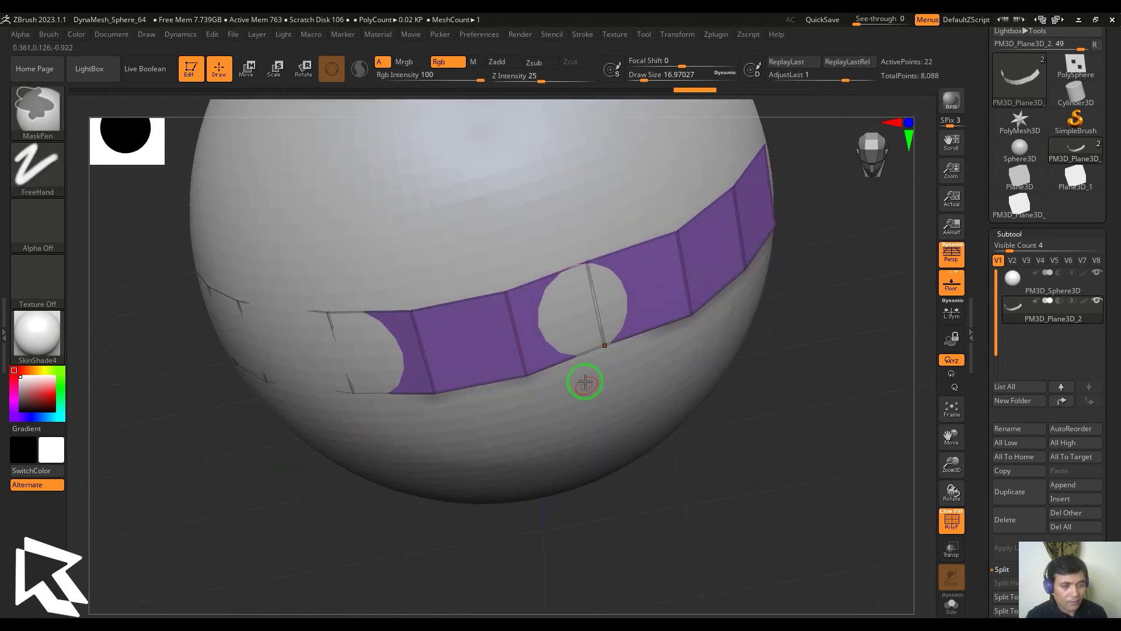
Set the target to Edge/EdgeLoop and extrude two adjacent lower edges of the strip downward.
key("space")
left_click(493, 409)
left_click_drag(554, 366, 586, 484)
left_click_drag(710, 479, 675, 451)
left_click_drag(725, 515, 815, 372, "alt")
left_click_drag(723, 487, 856, 472)
Enable Normal Attraction, try extruding the neighbouring lower edge of the strip downward, and undo it.
key("space")
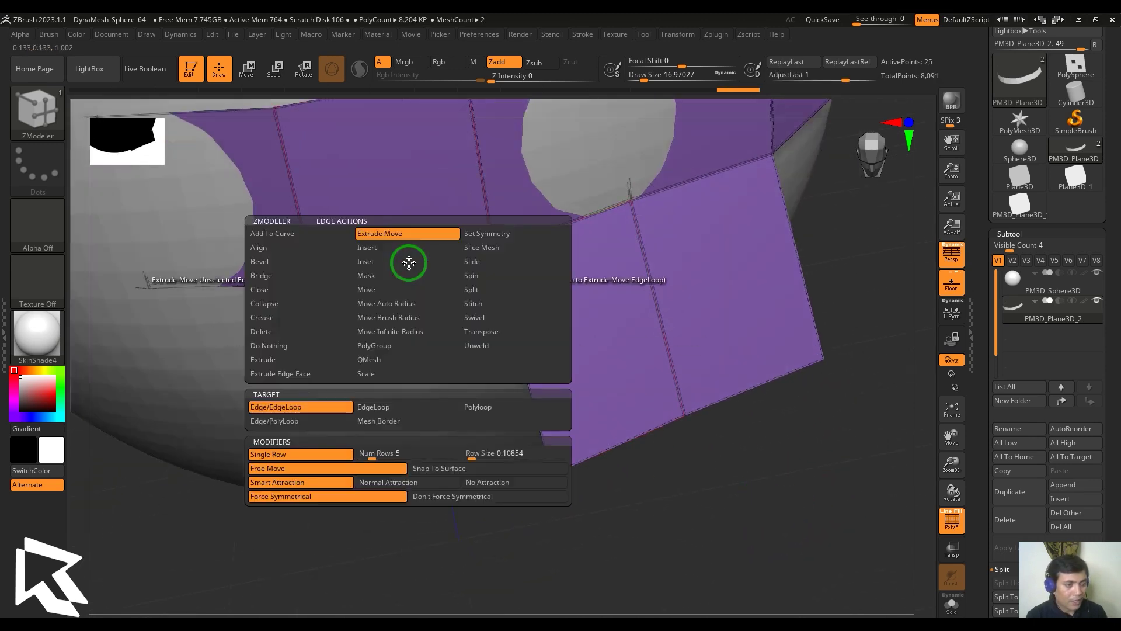
left_click(368, 482)
left_click_drag(430, 257, 488, 489)
left_click_drag(666, 558, 736, 560)
key("ctrl+z")
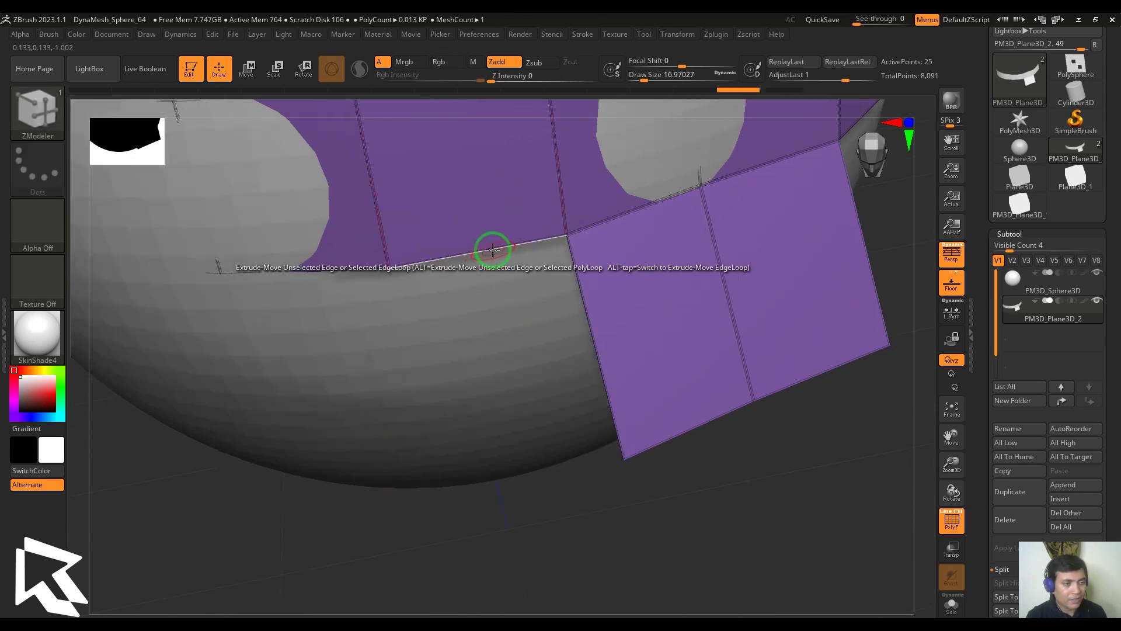
Enable Smart Attraction and extrude the same lower edge downward so it joins the adjacent extruded face.
key("space")
left_click(404, 480)
left_click_drag(475, 253, 545, 480)
left_click_drag(715, 522, 764, 535, "alt")
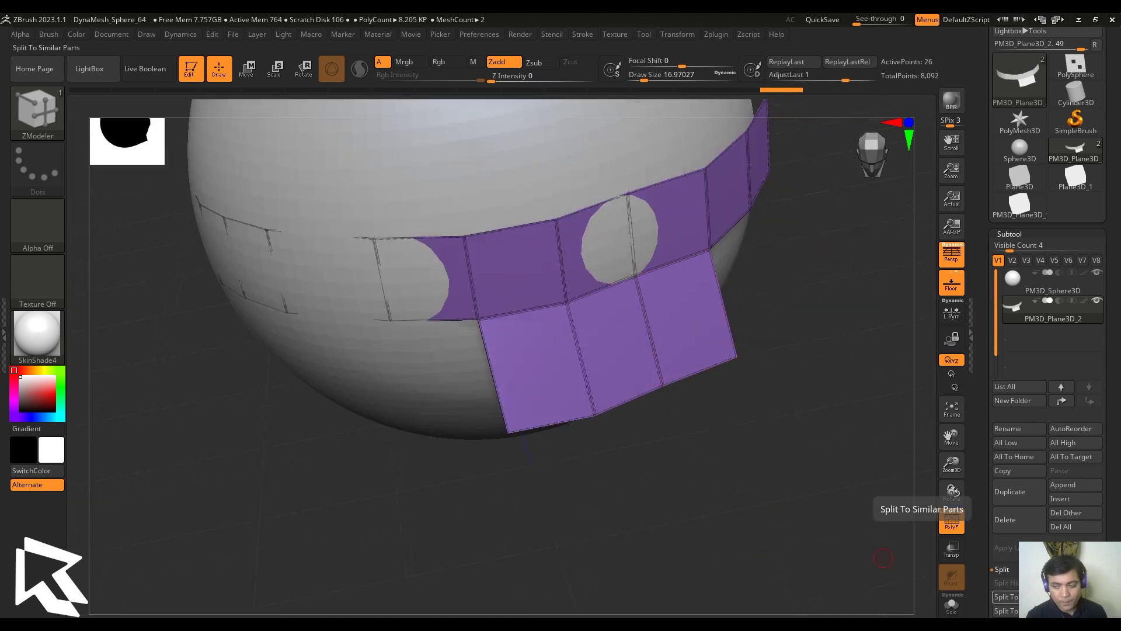
left_click(1005, 596)
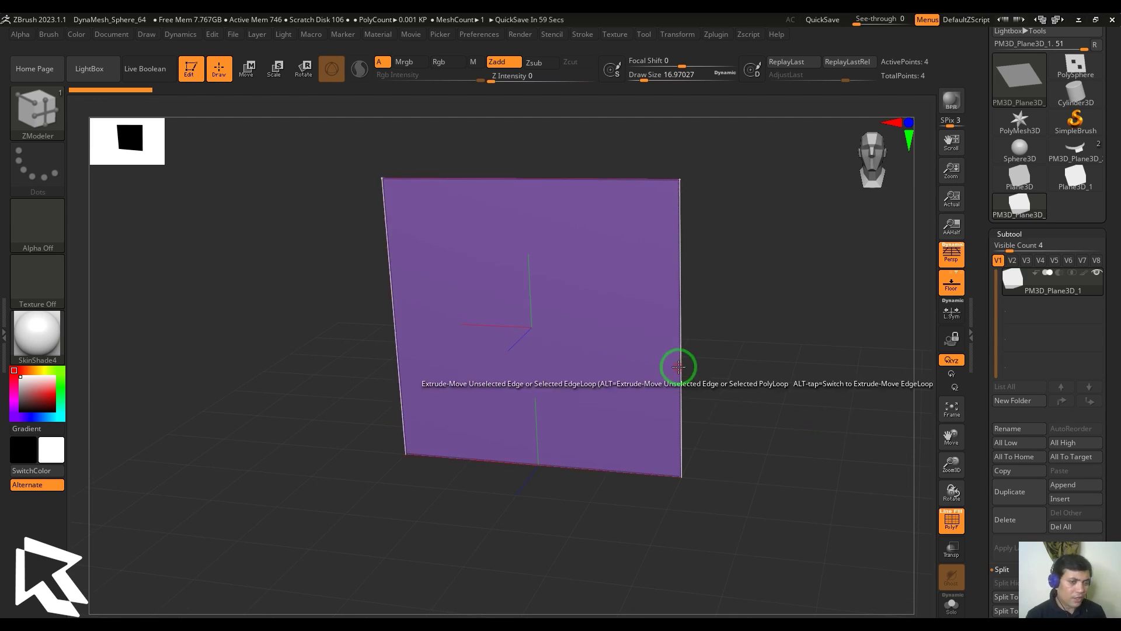
Extrude the single plane's right edge outward symmetrically and extrude the new side face's lower edge downward.
key("space")
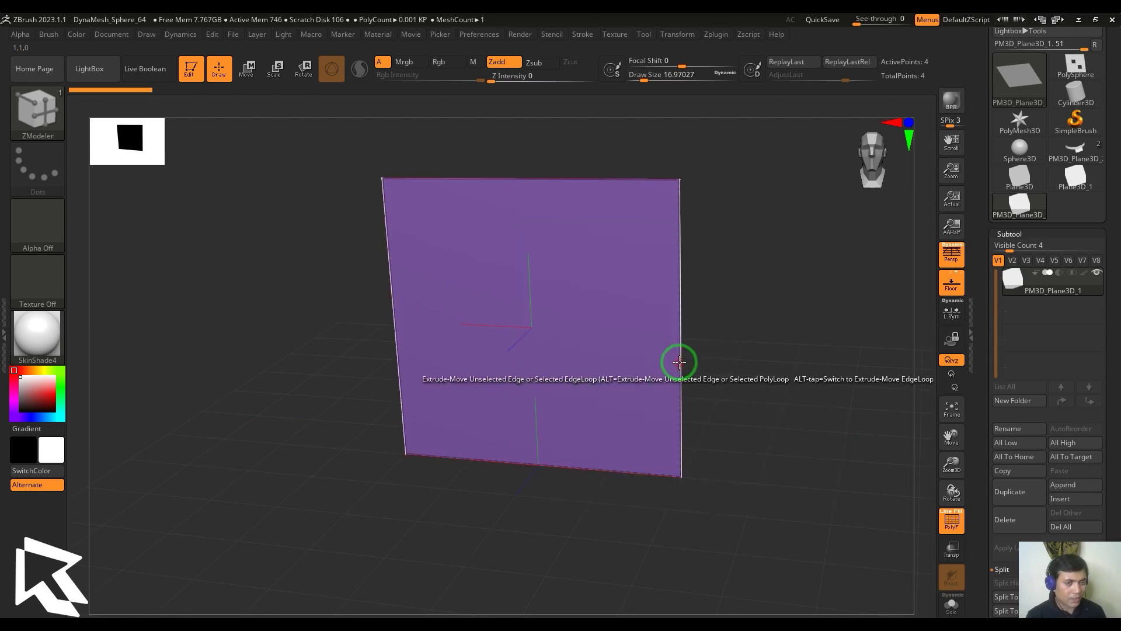
key("space")
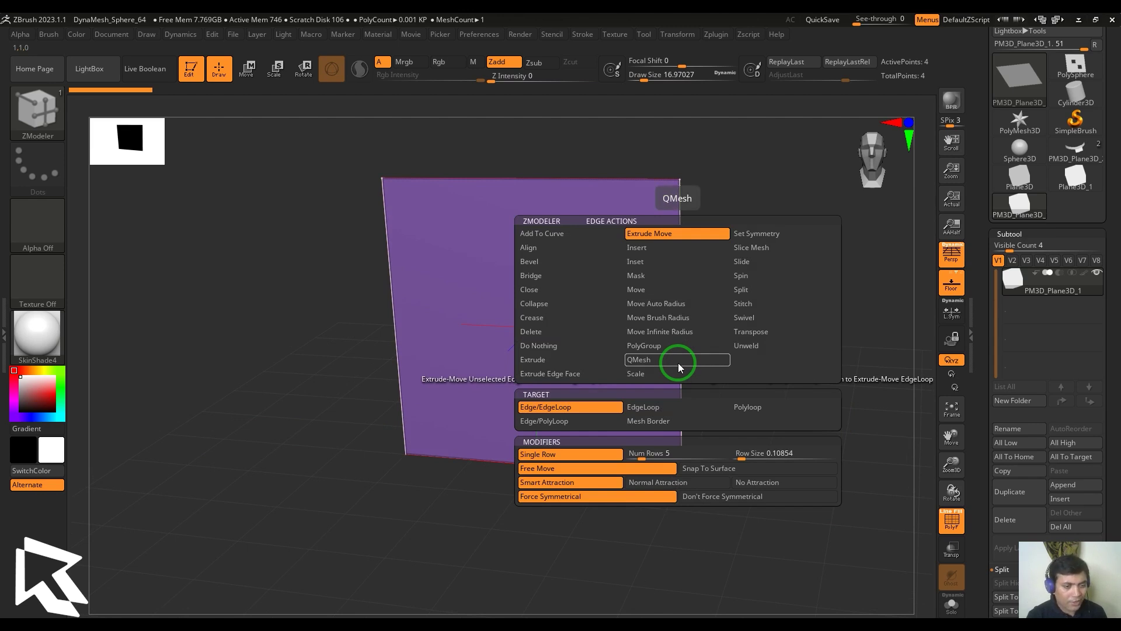
left_click(678, 362)
left_click_drag(780, 337, 811, 347)
left_click_drag(682, 329, 848, 328)
right_click_drag(853, 478, 801, 466, "ctrl")
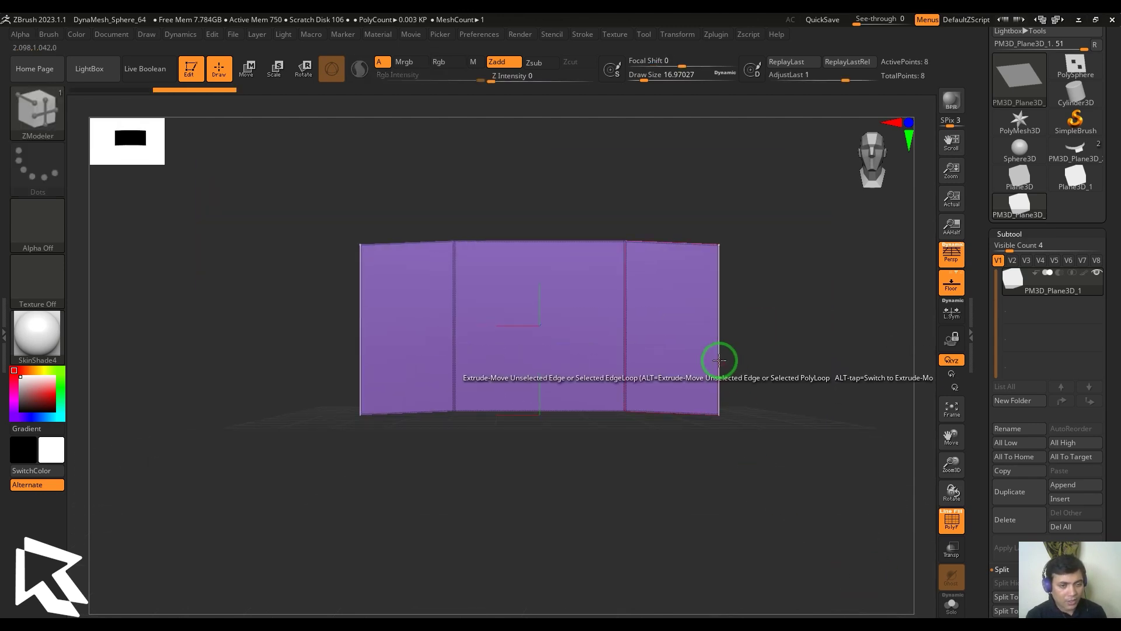
left_click_drag(720, 360, 823, 358)
left_click_drag(751, 420, 697, 538)
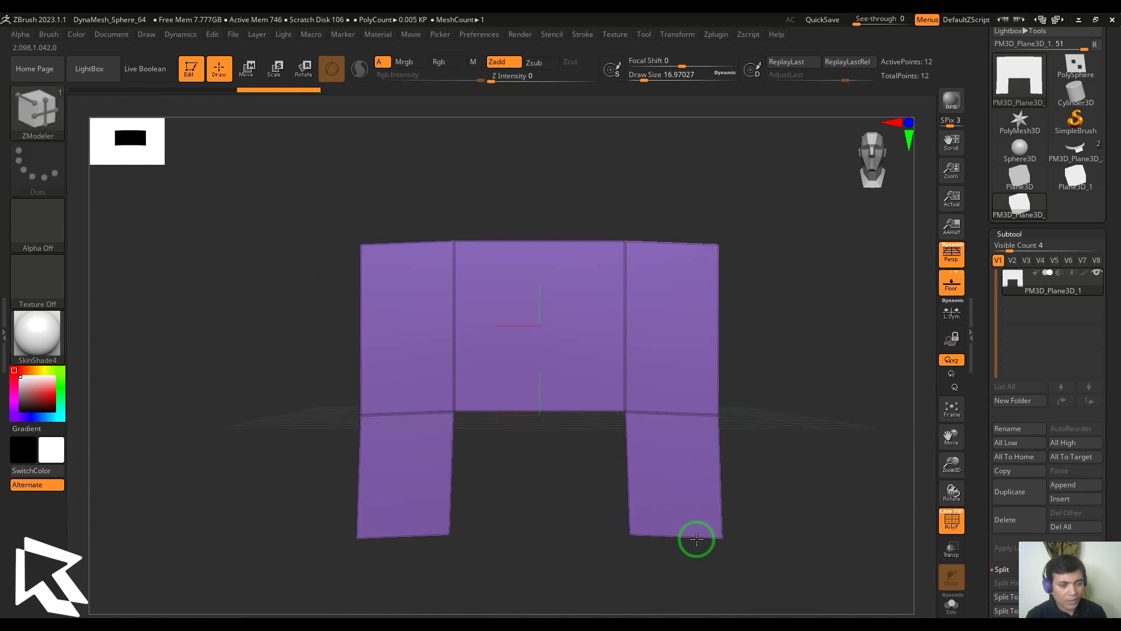
Extrude the upper side face's outer edge further outward and pull the new face's lower edge down beside the leg.
left_click_drag(720, 358, 845, 361)
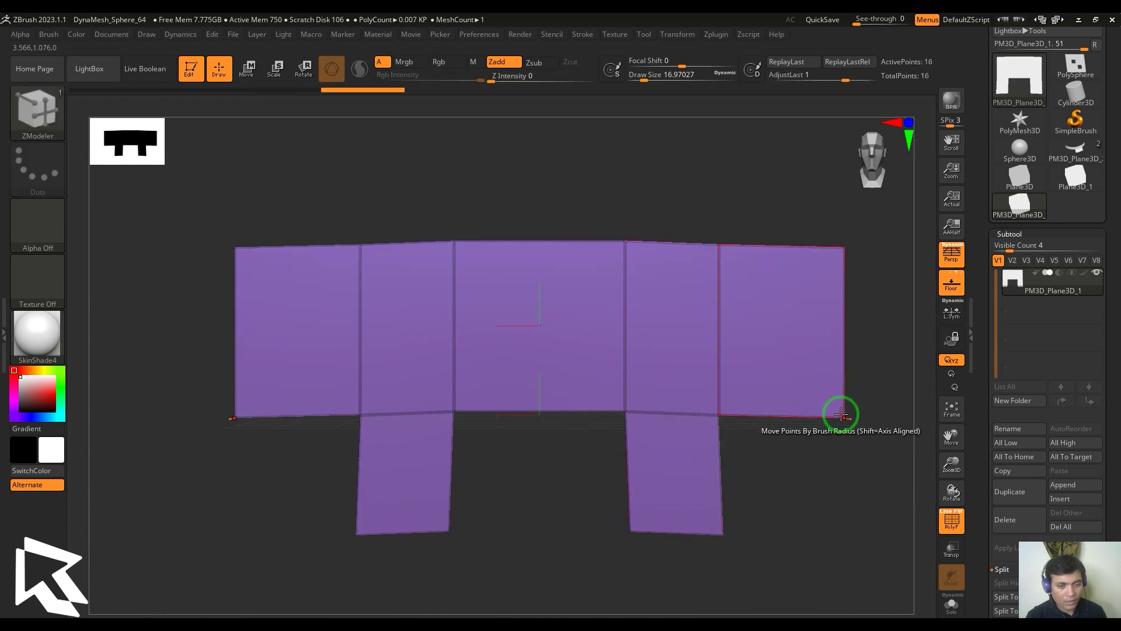
left_click_drag(835, 425, 813, 527)
left_click_drag(796, 446, 795, 529)
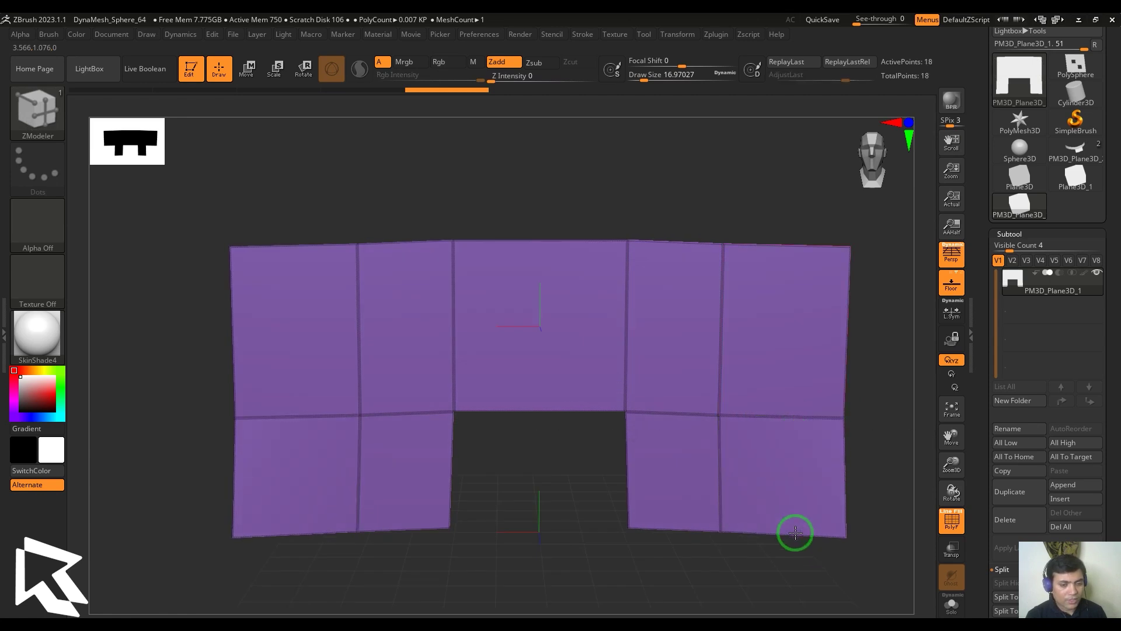
Try extruding the central face's lower edge down across the gap between the legs with Force Symmetrical, and undo each attempt.
left_click_drag(603, 588, 542, 529)
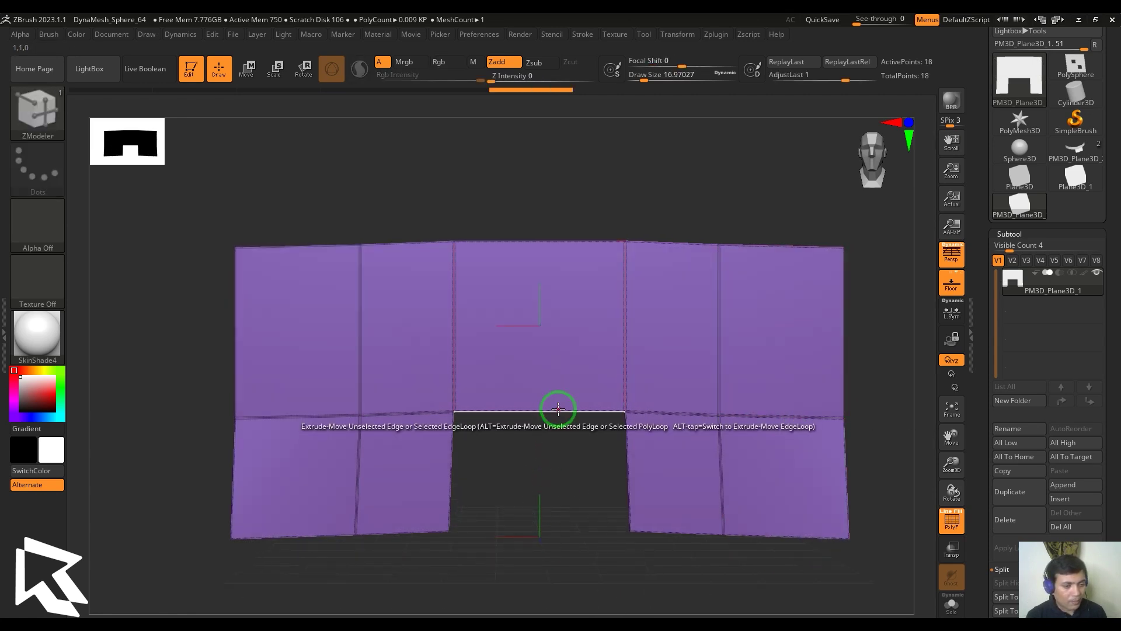
key("space")
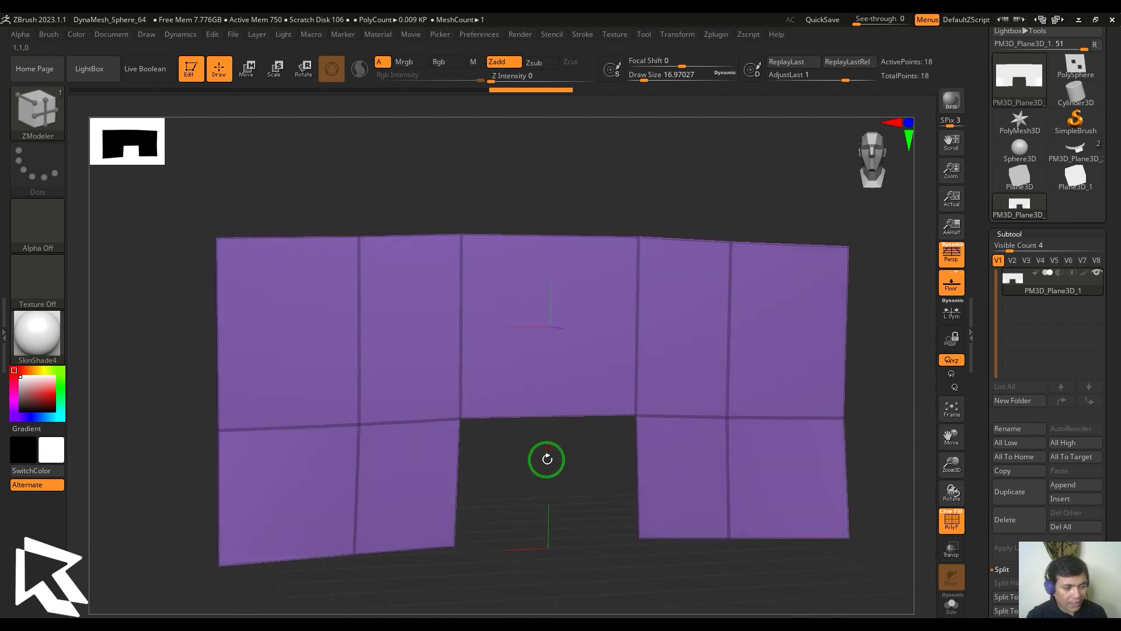
left_click_drag(546, 407, 573, 529)
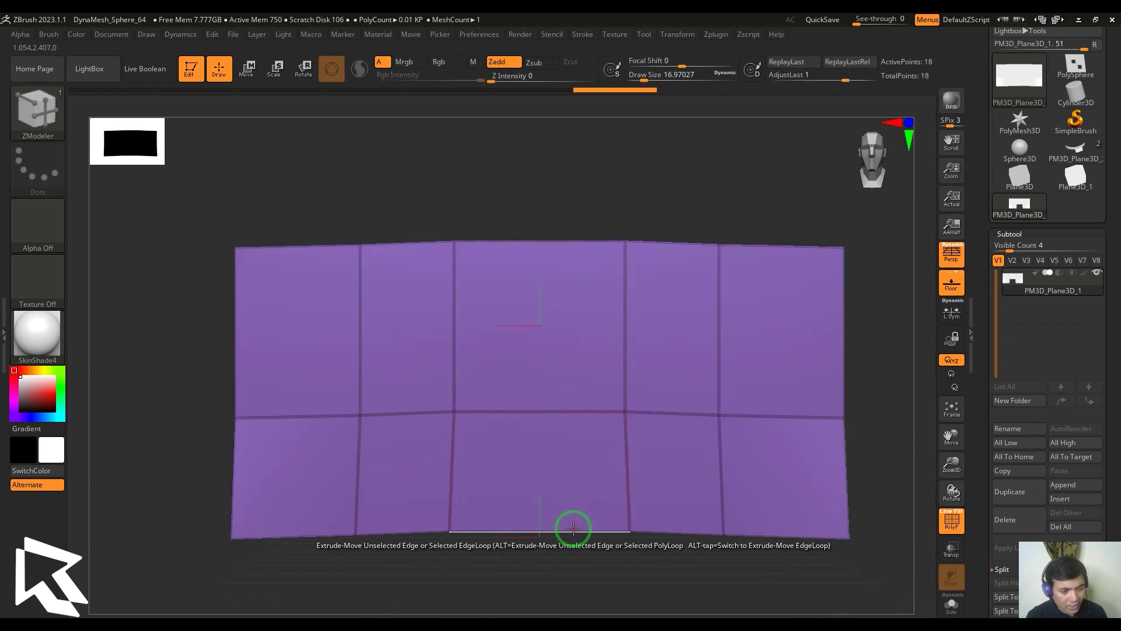
key("ctrl+z")
left_click_drag(530, 414, 537, 532)
key("ctrl+z")
Enable Don't Force Symmetrical, try extruding the central lower edge down to the legs' lower ends, and undo each attempt.
key("space")
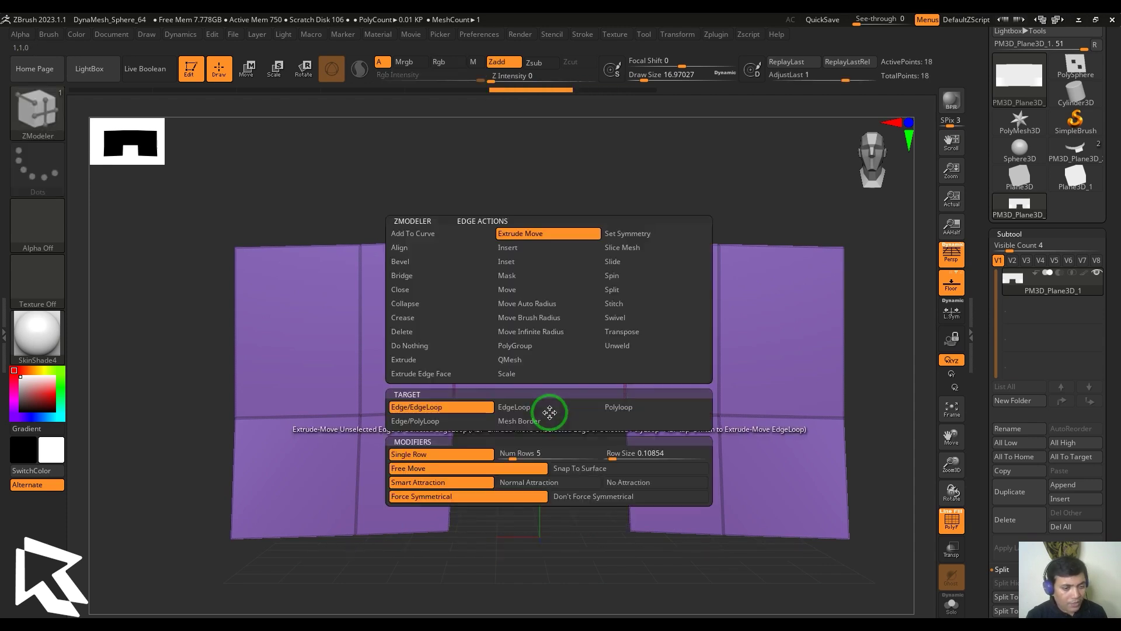
left_click(566, 497)
left_click_drag(537, 408, 535, 531)
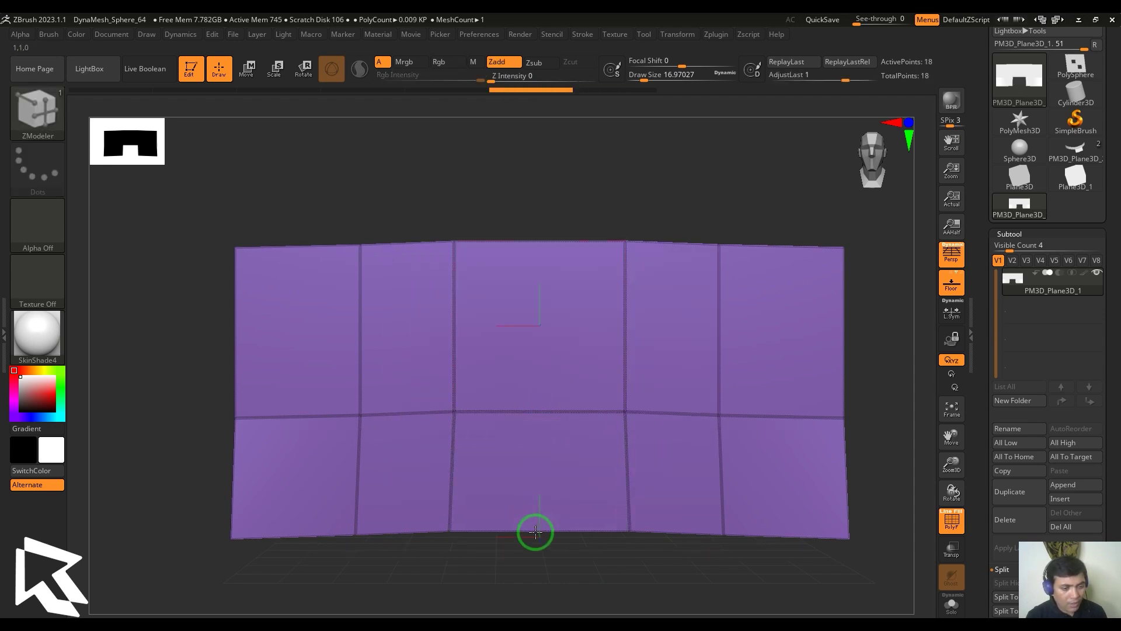
key("ctrl+z")
left_click_drag(543, 409, 536, 535)
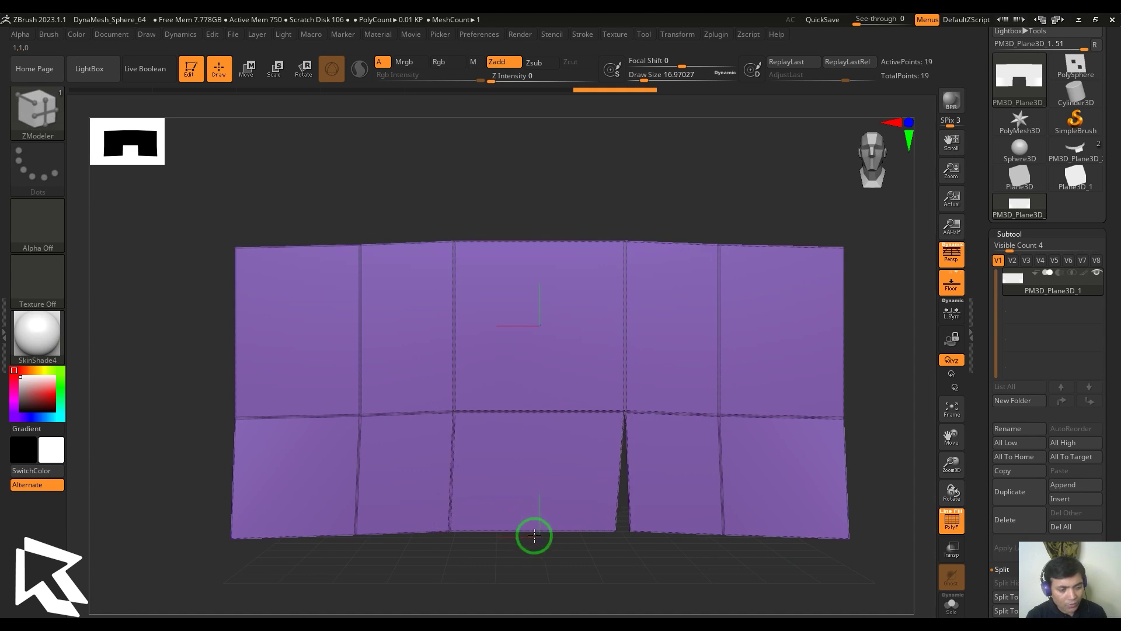
key("ctrl+z")
left_click_drag(566, 408, 553, 533)
key("ctrl+z")
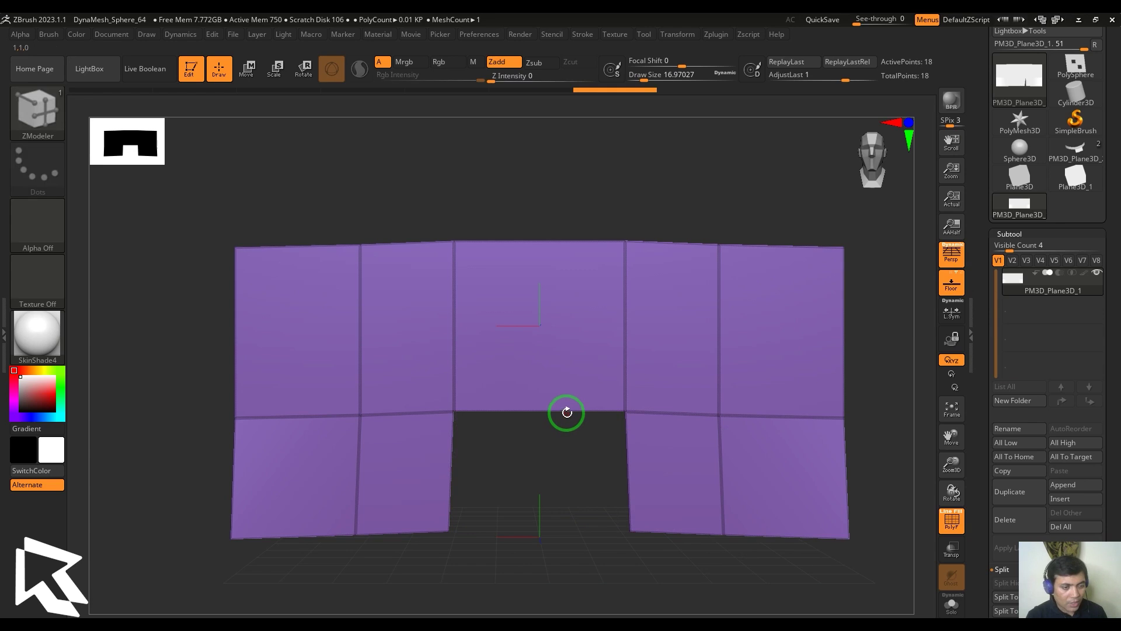
Compare Force Symmetrical and Don't Force Symmetrical by pulling the central lower edge diagonally toward the left leg, and undo each extrusion.
key("space")
left_click_drag(545, 410, 518, 433)
key("ctrl+z")
key("space")
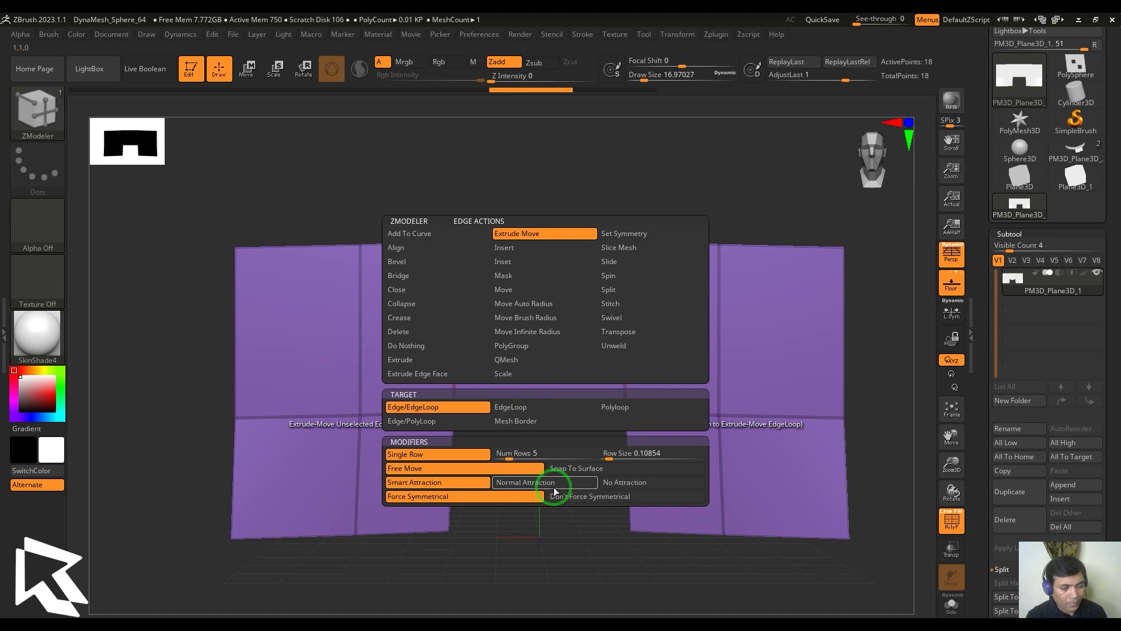
left_click_drag(551, 413, 378, 504)
key("ctrl+z")
Use Force Symmetrical and extrude the central lower edge down until the new face fills the gap between the legs.
key("space")
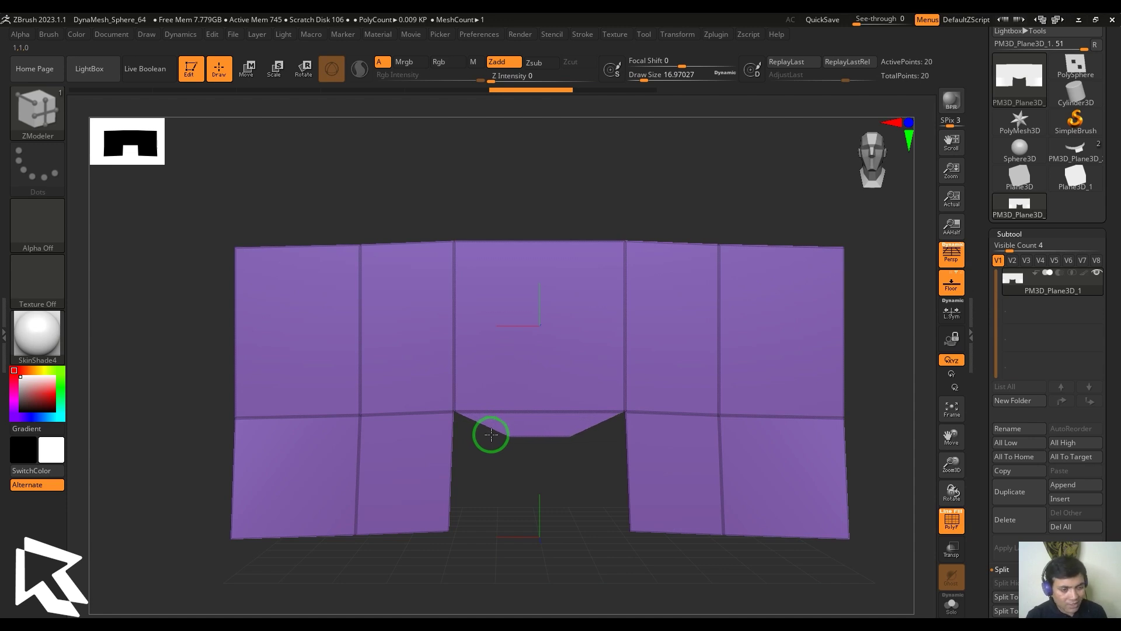
left_click_drag(490, 434, 541, 523)
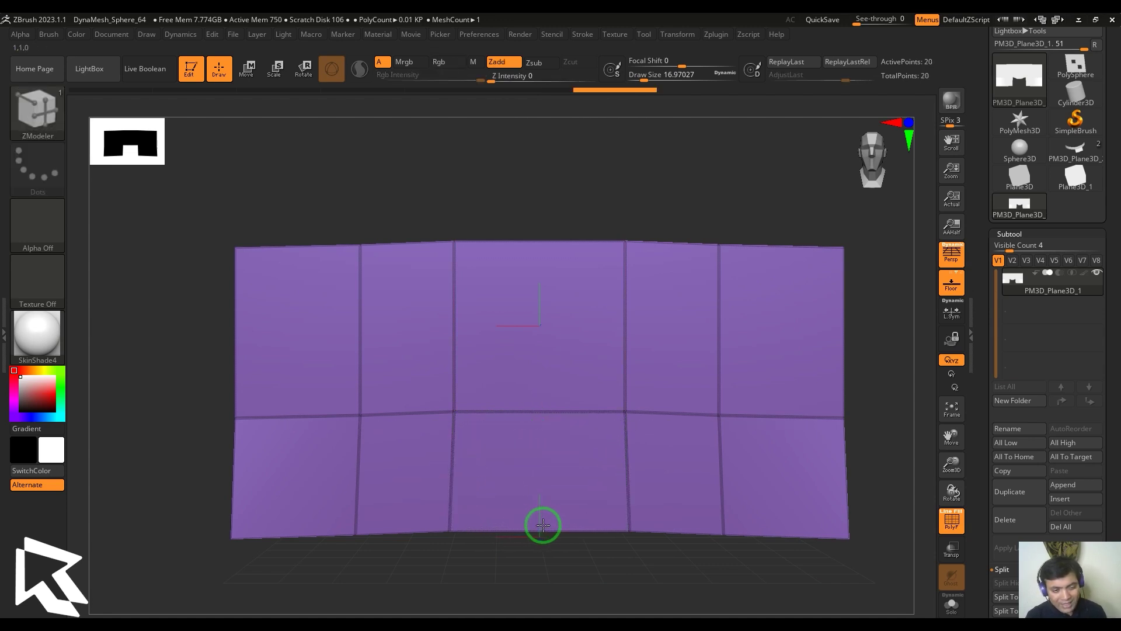
key("space")
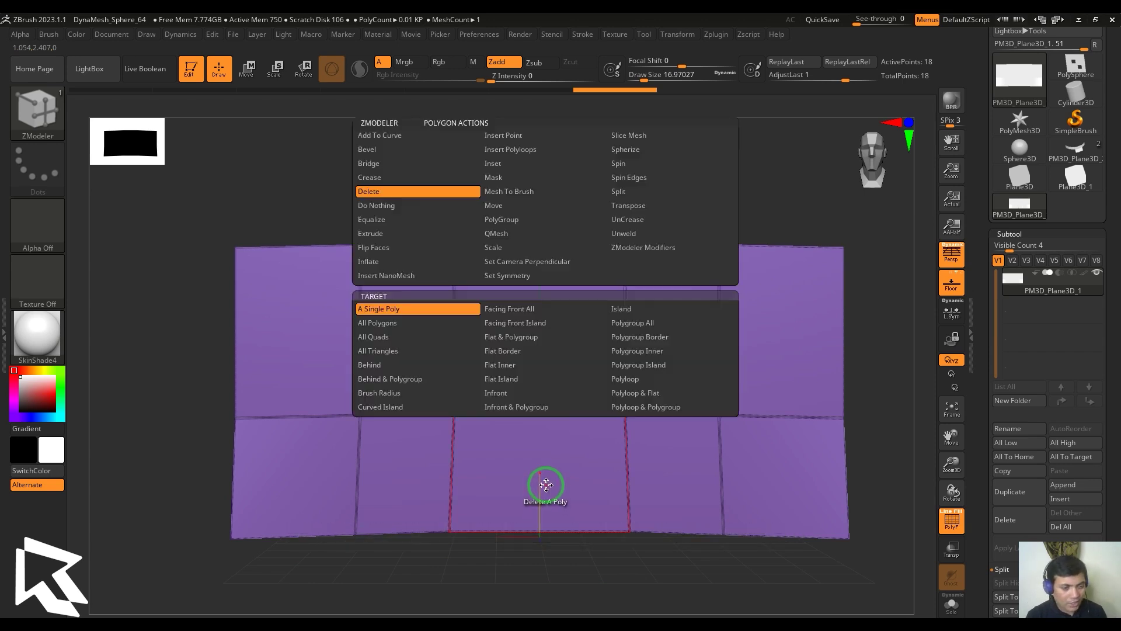
key("space")
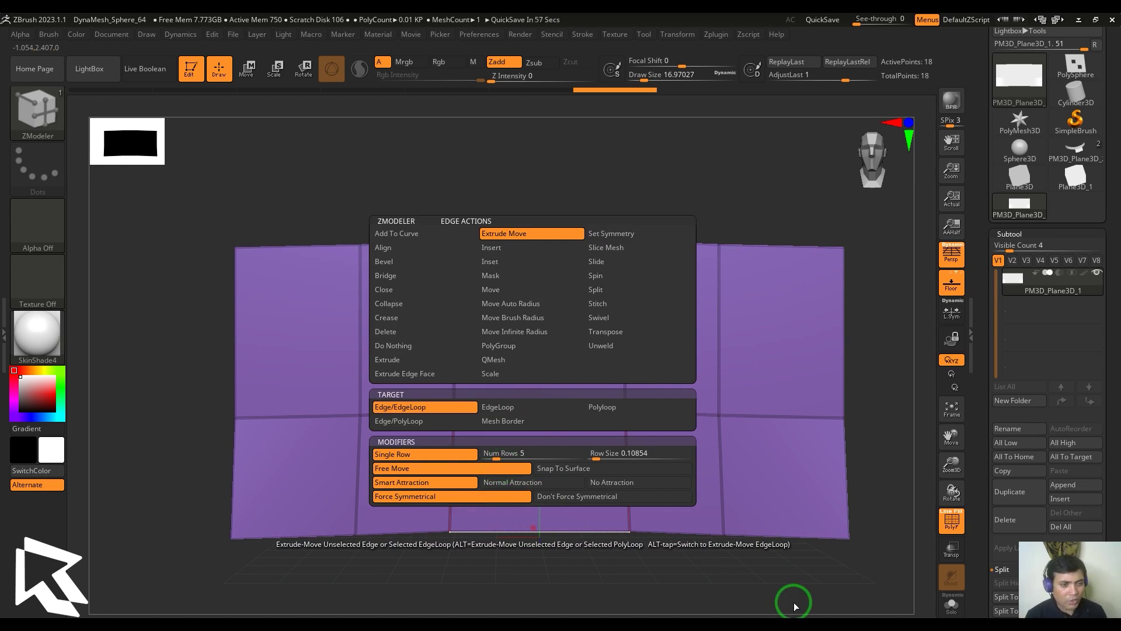
left_click_drag(730, 581, 729, 553, "alt")
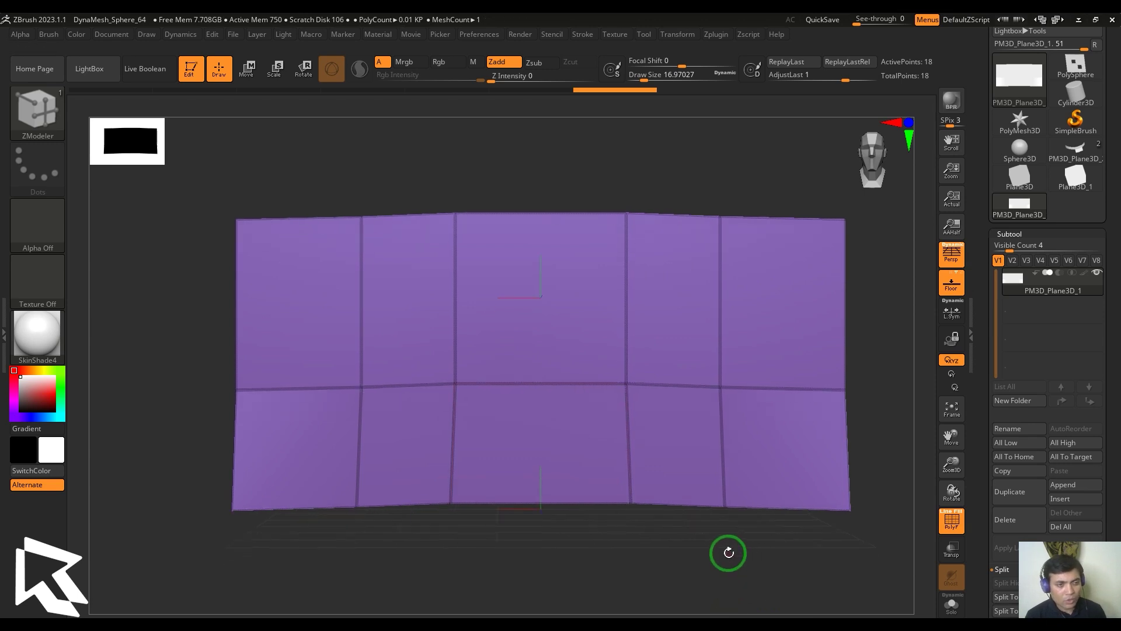